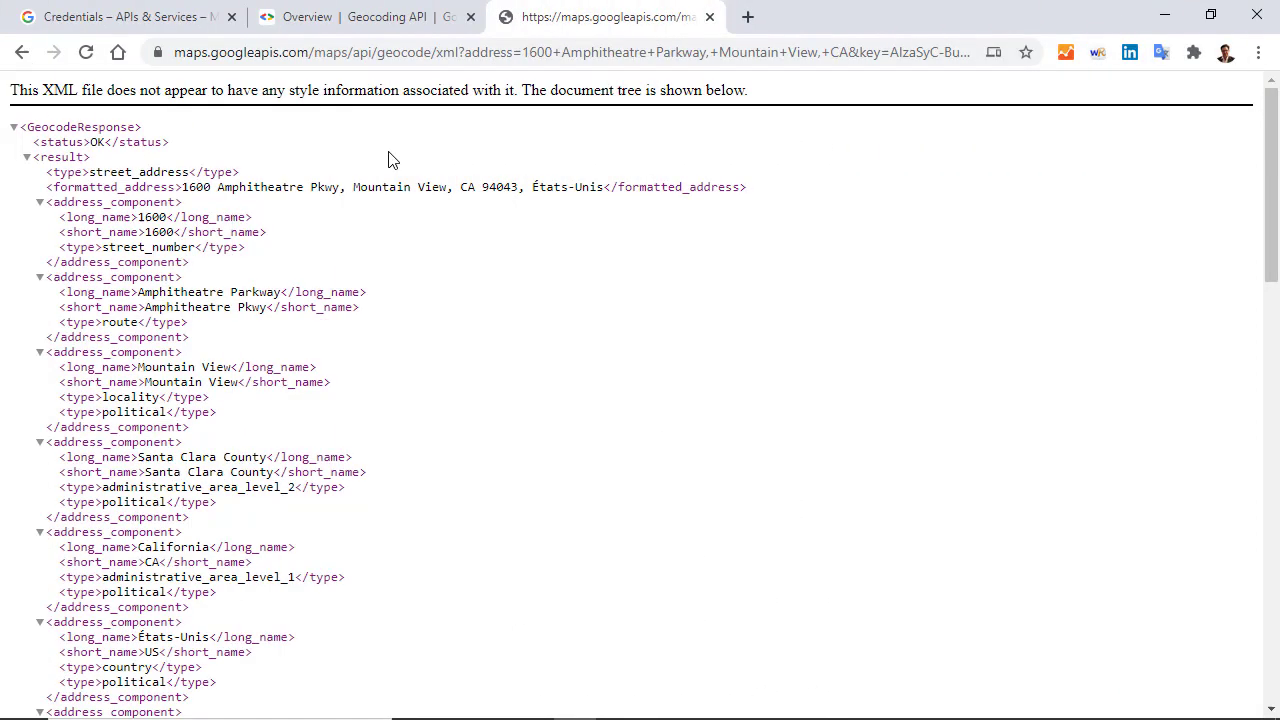
# Copy the Geocoding API XML request URL for 1600 Amphitheatre Parkway from Chrome's address bar
pyautogui.click(409, 57)
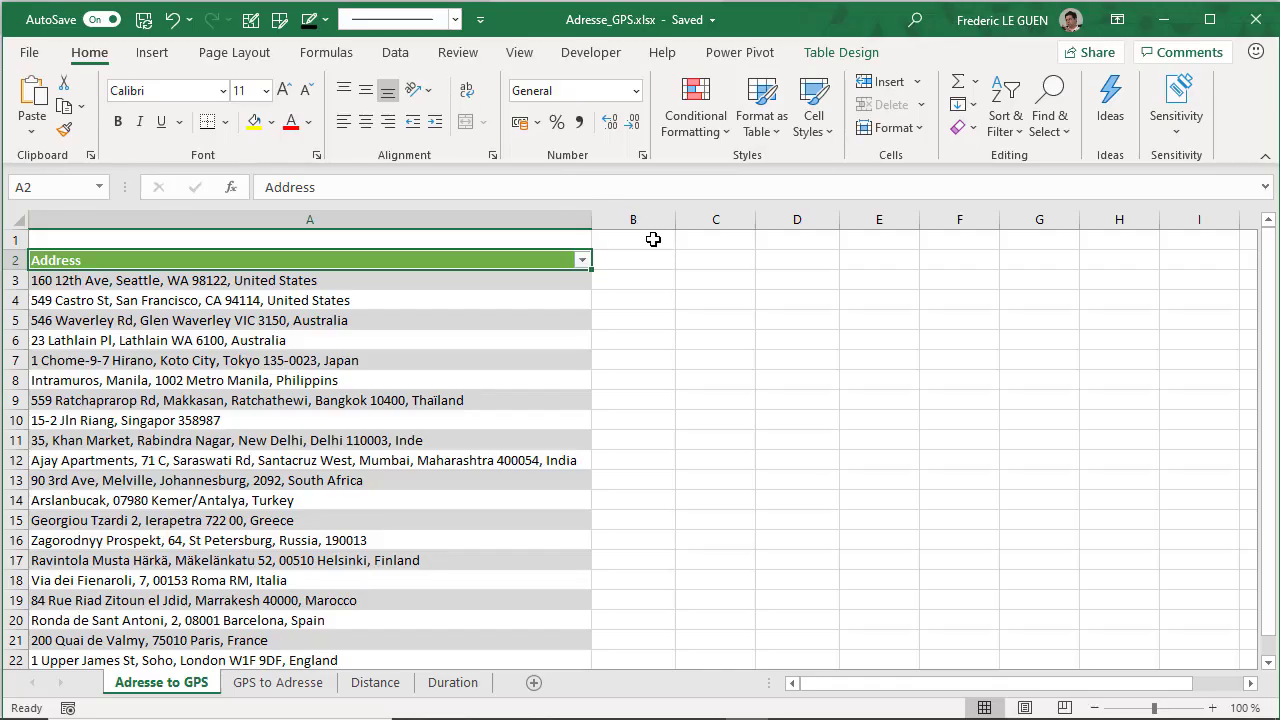
# Paste the geocode request URL into B1 and check its base part up to address=
pyautogui.click(653, 239)
pyautogui.hotkey('ctrl', 'v')
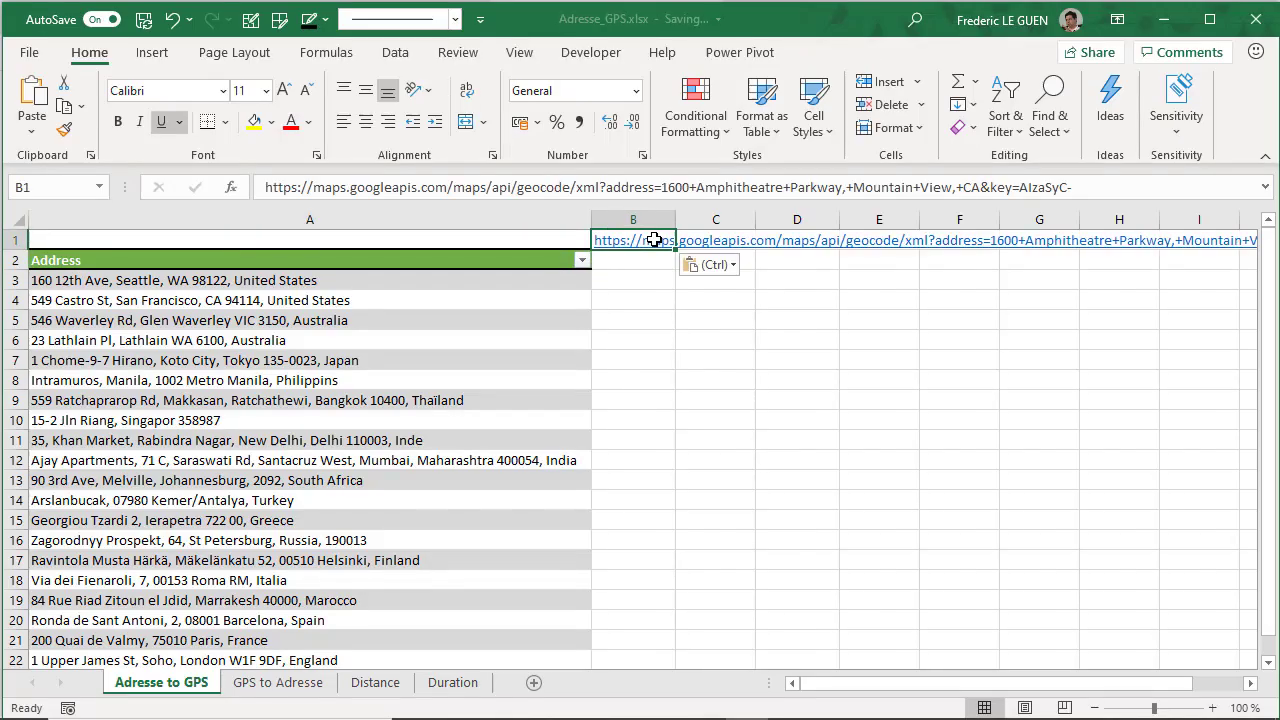
pyautogui.press('Return')
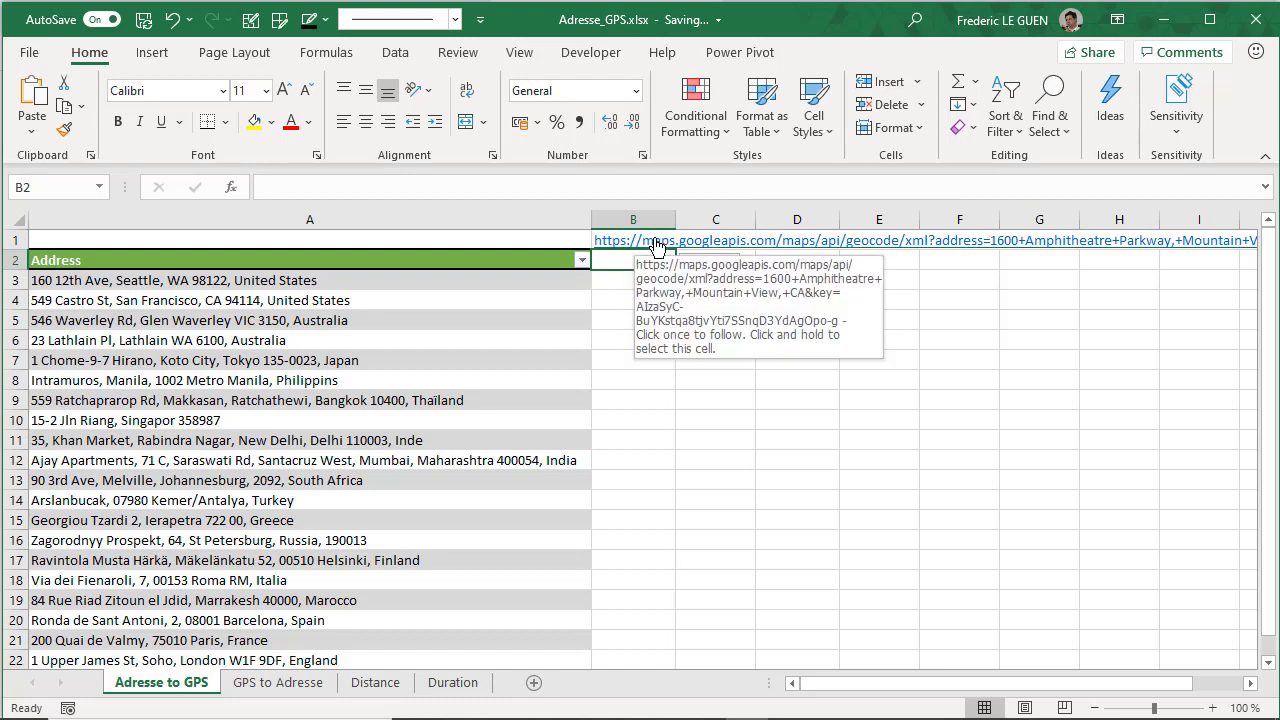
pyautogui.click(657, 249)
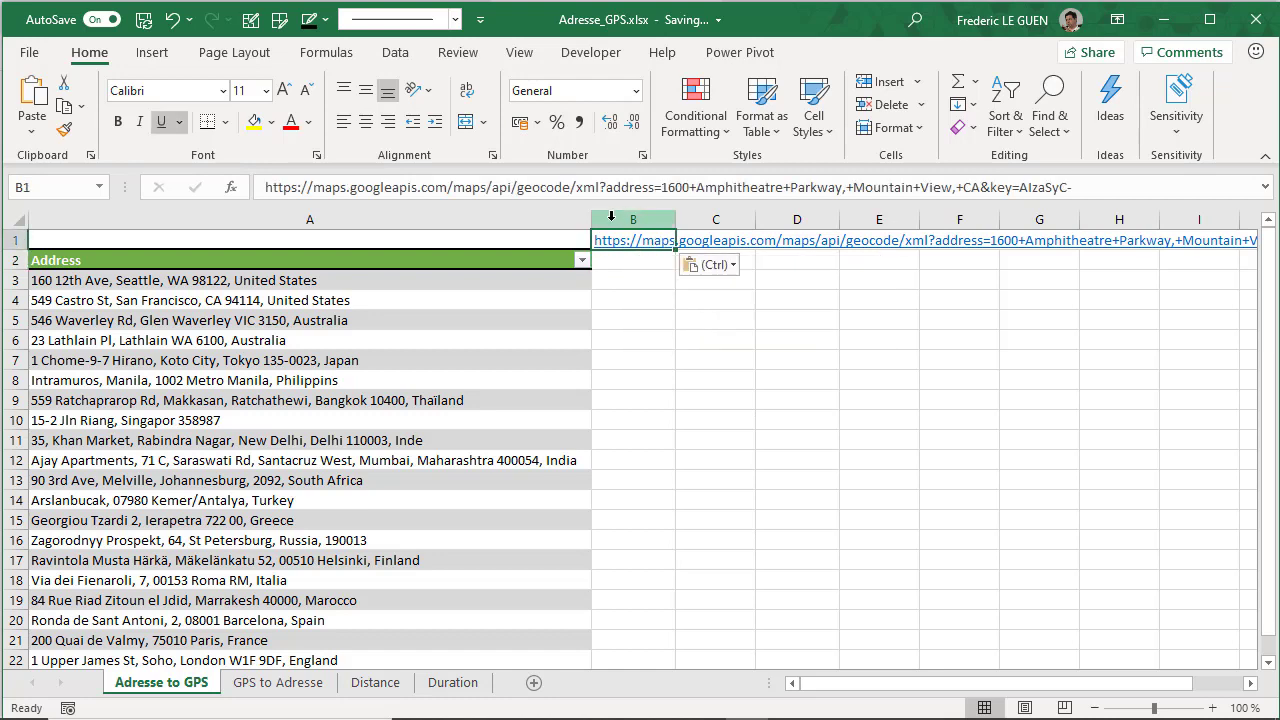
pyautogui.moveTo(263, 187); pyautogui.dragTo(663, 188)
pyautogui.hotkey('ctrl', 'c')
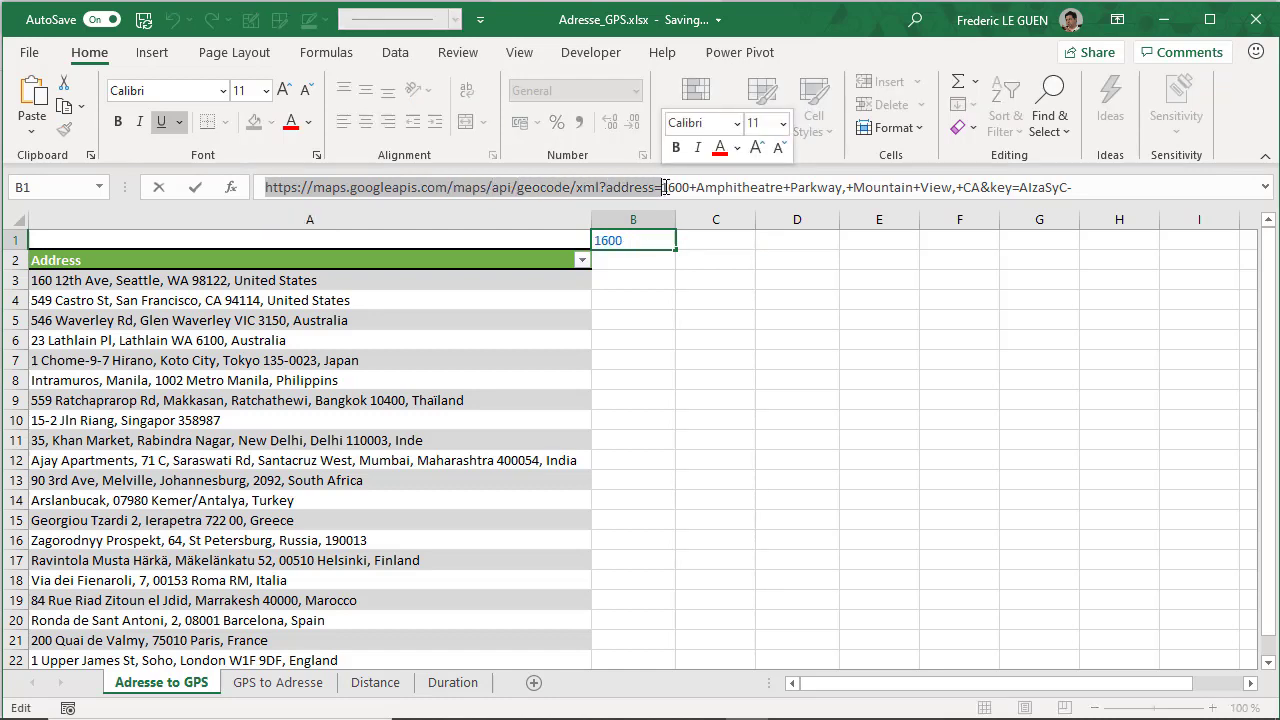
pyautogui.press('Escape')
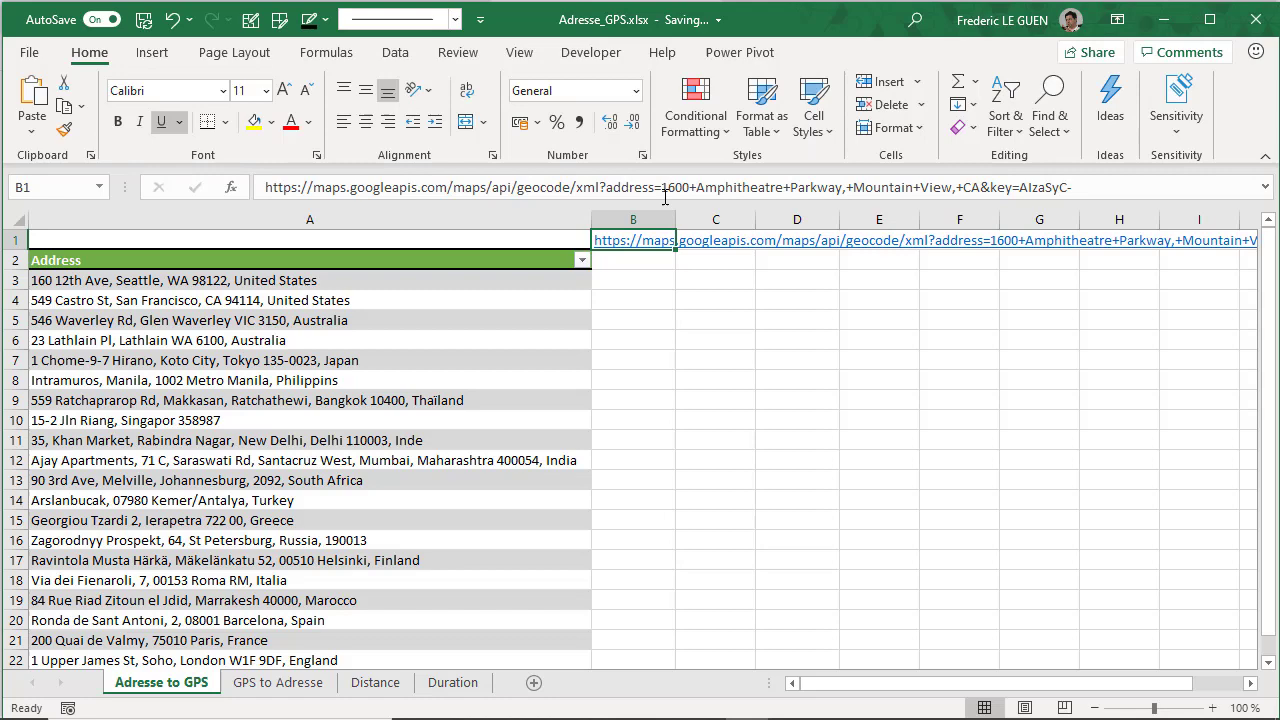
pyautogui.click(621, 280)
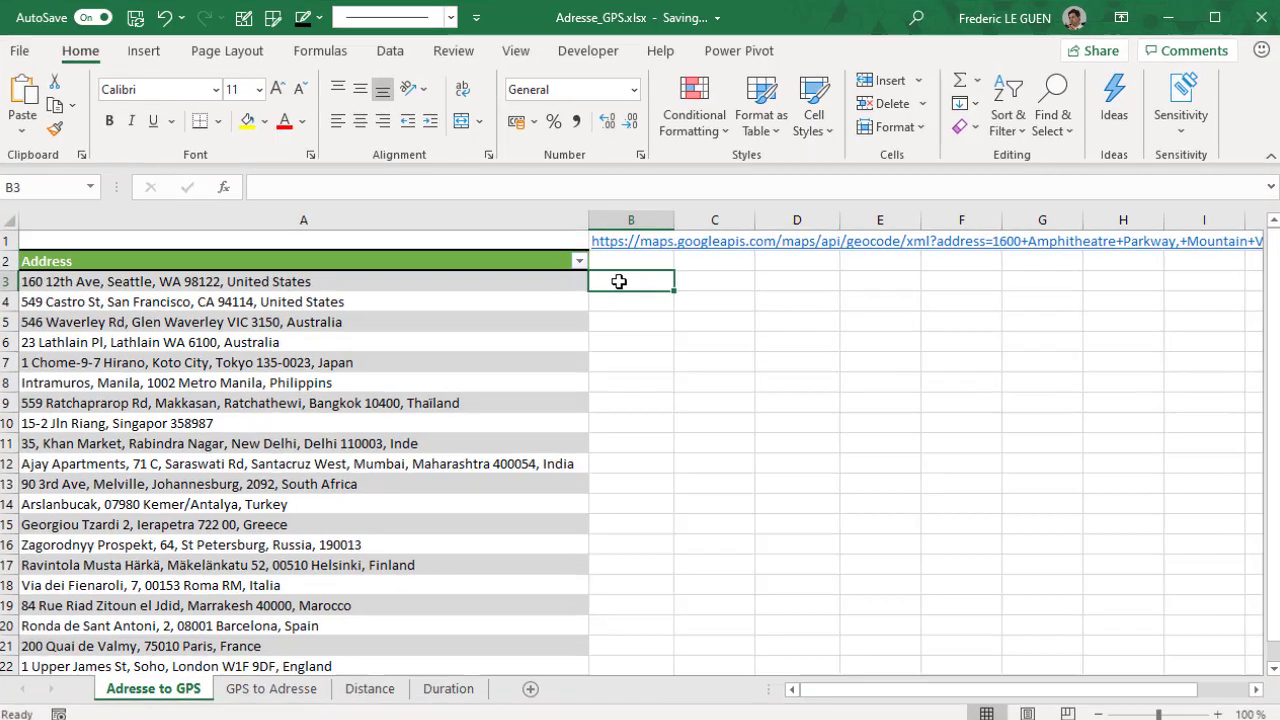
pyautogui.write('=w')
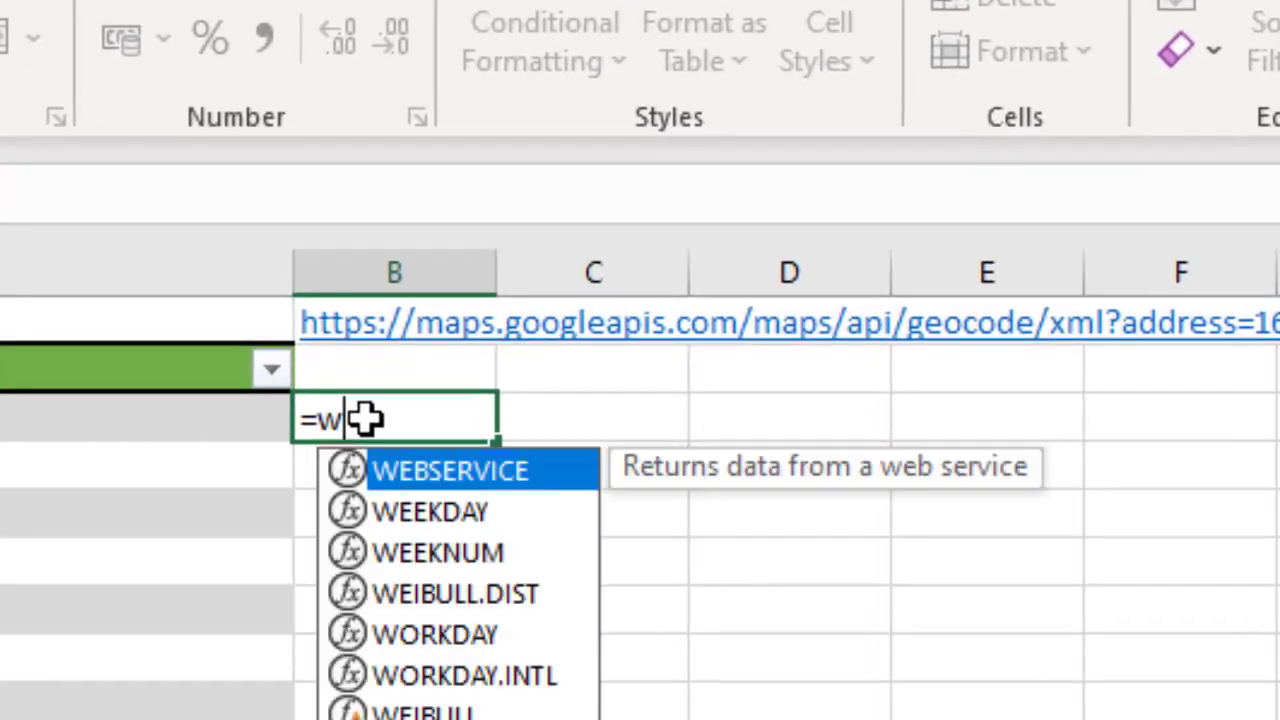
pyautogui.write('ebs')
pyautogui.press('Tab')
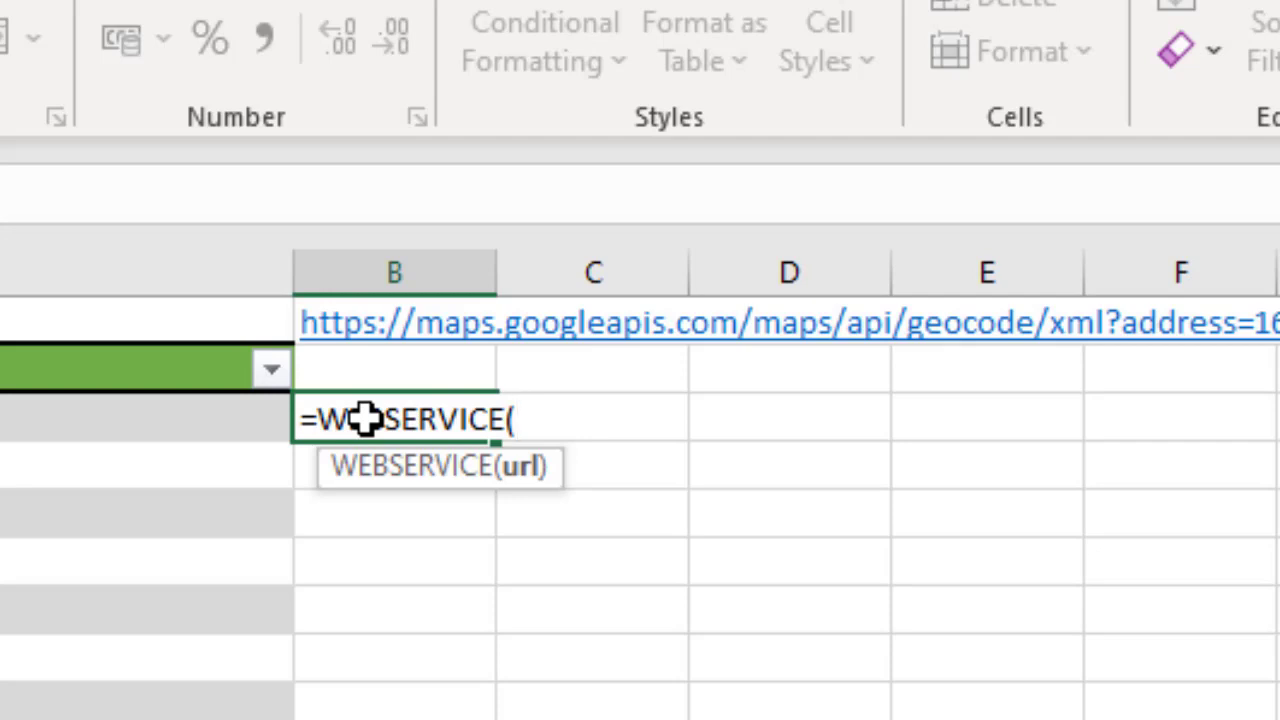
pyautogui.write('"')
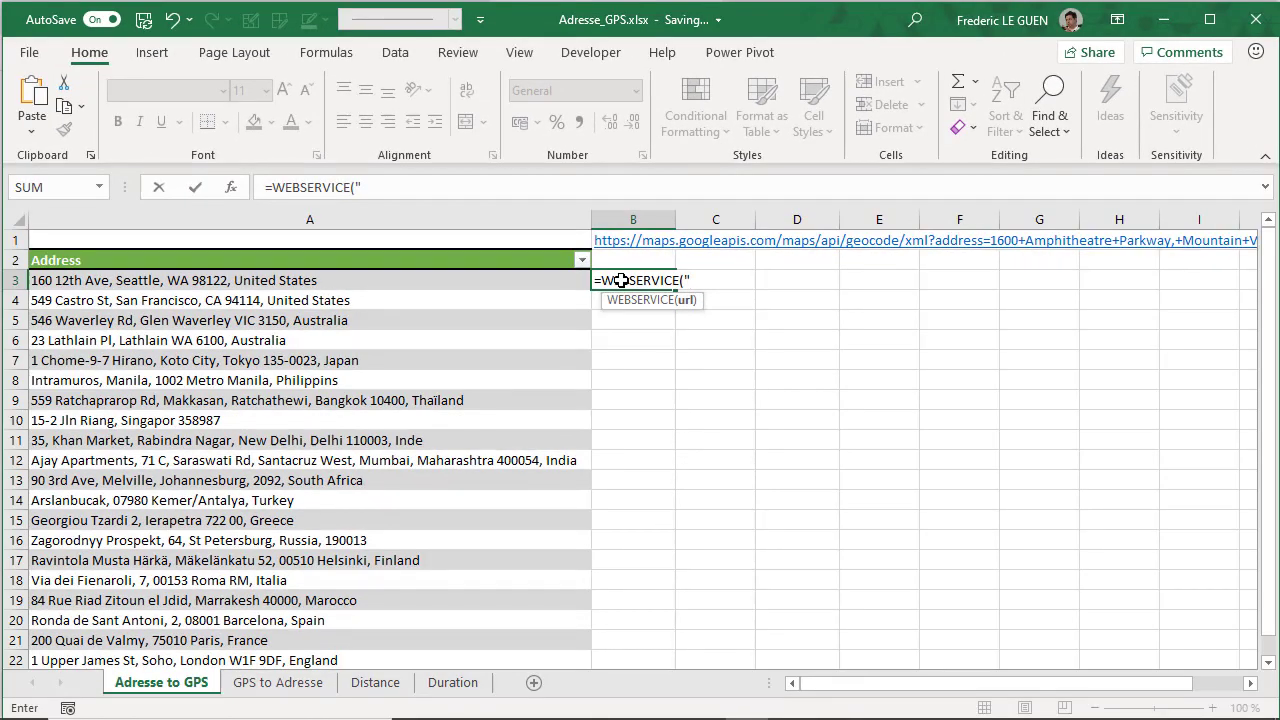
pyautogui.hotkey('ctrl', 'v')
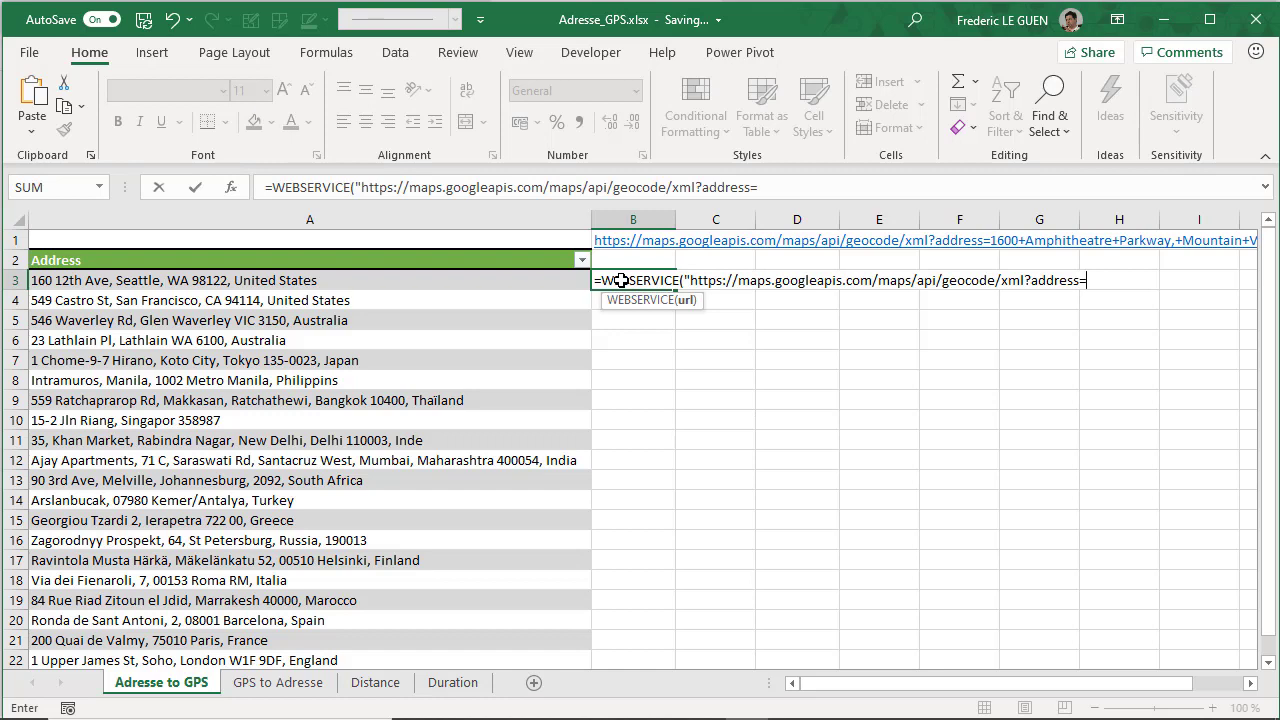
pyautogui.write('"')
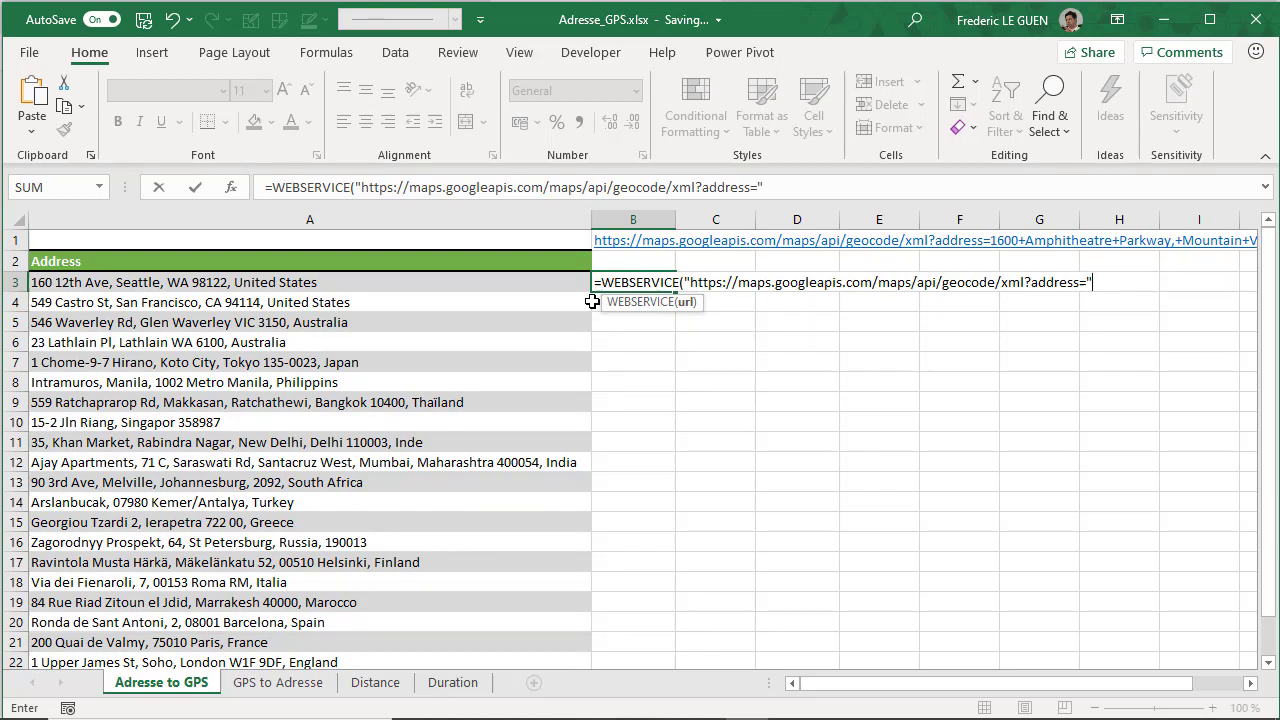
pyautogui.write('&')
pyautogui.click(358, 283)
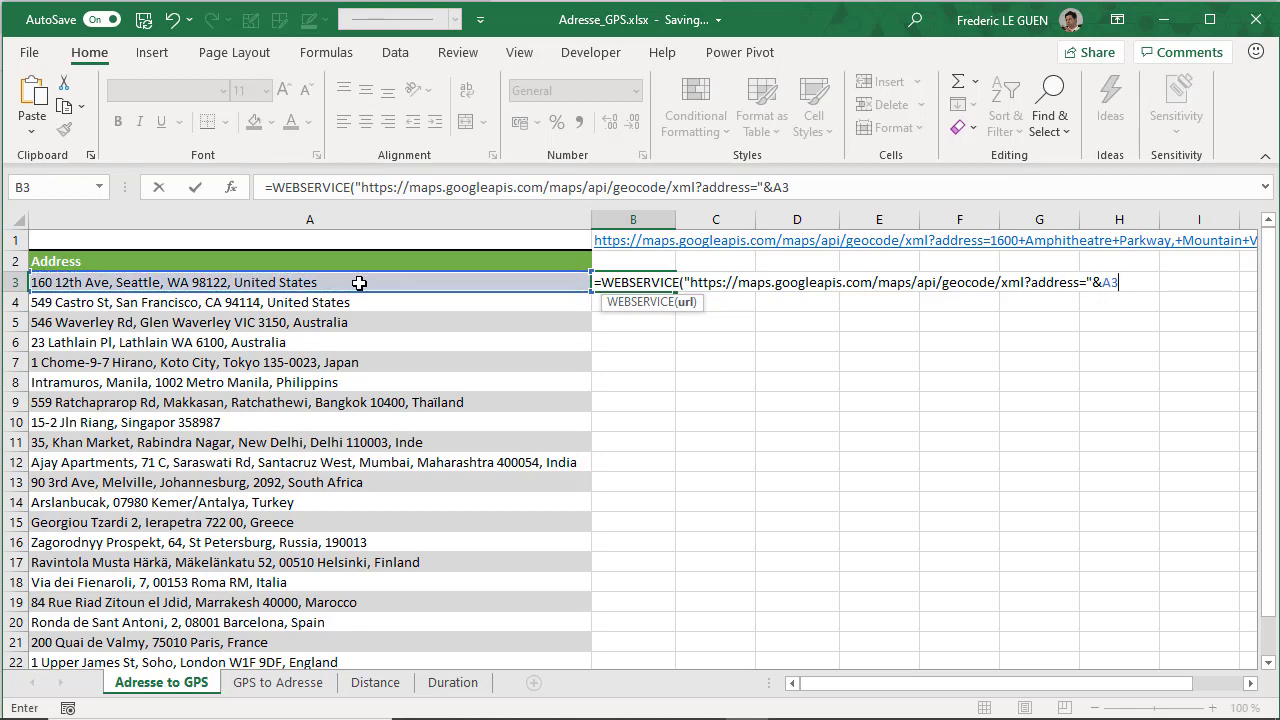
pyautogui.write(')')
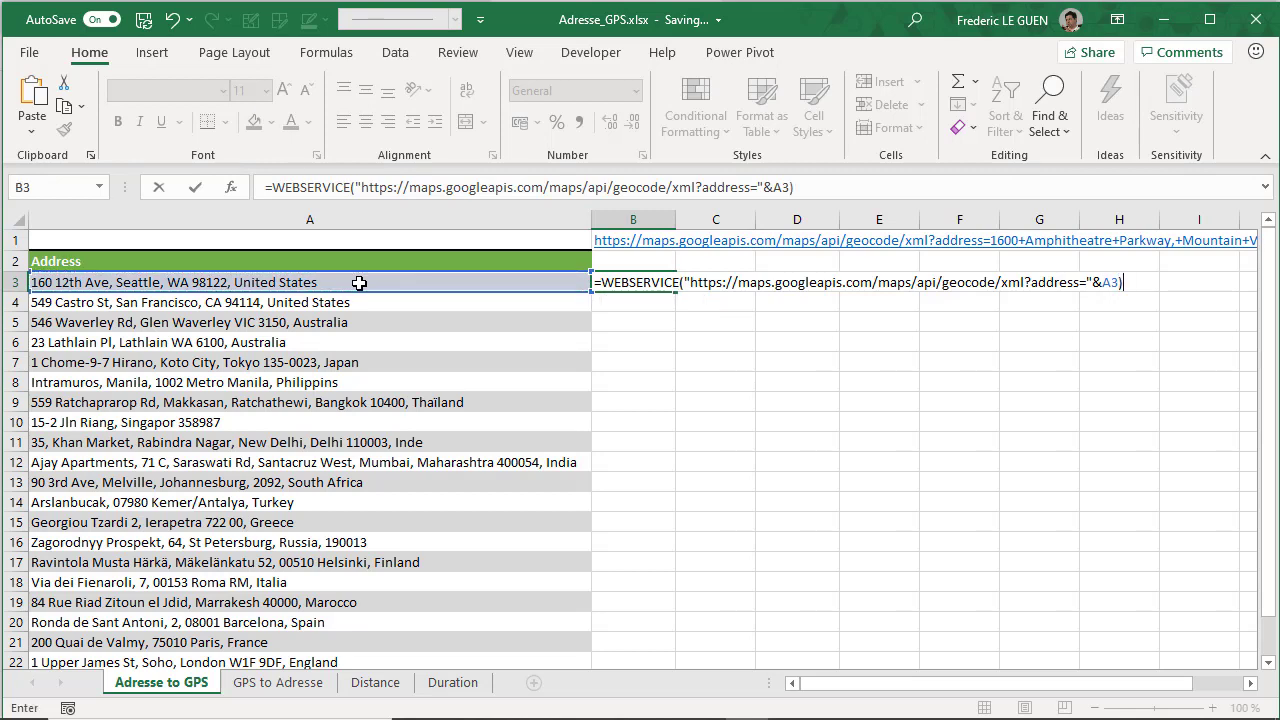
pyautogui.press('Return')
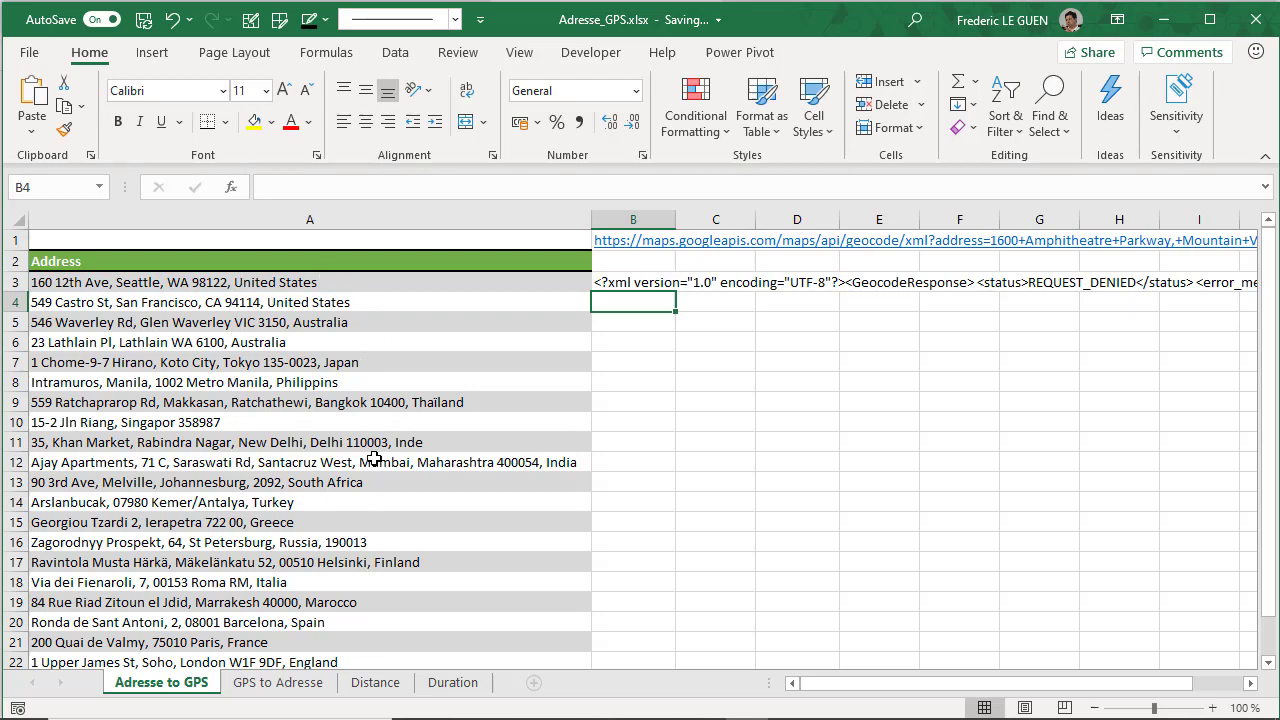
# Copy the &key= API key parameter from the end of B1's URL
pyautogui.moveTo(836, 684); pyautogui.dragTo(865, 687)
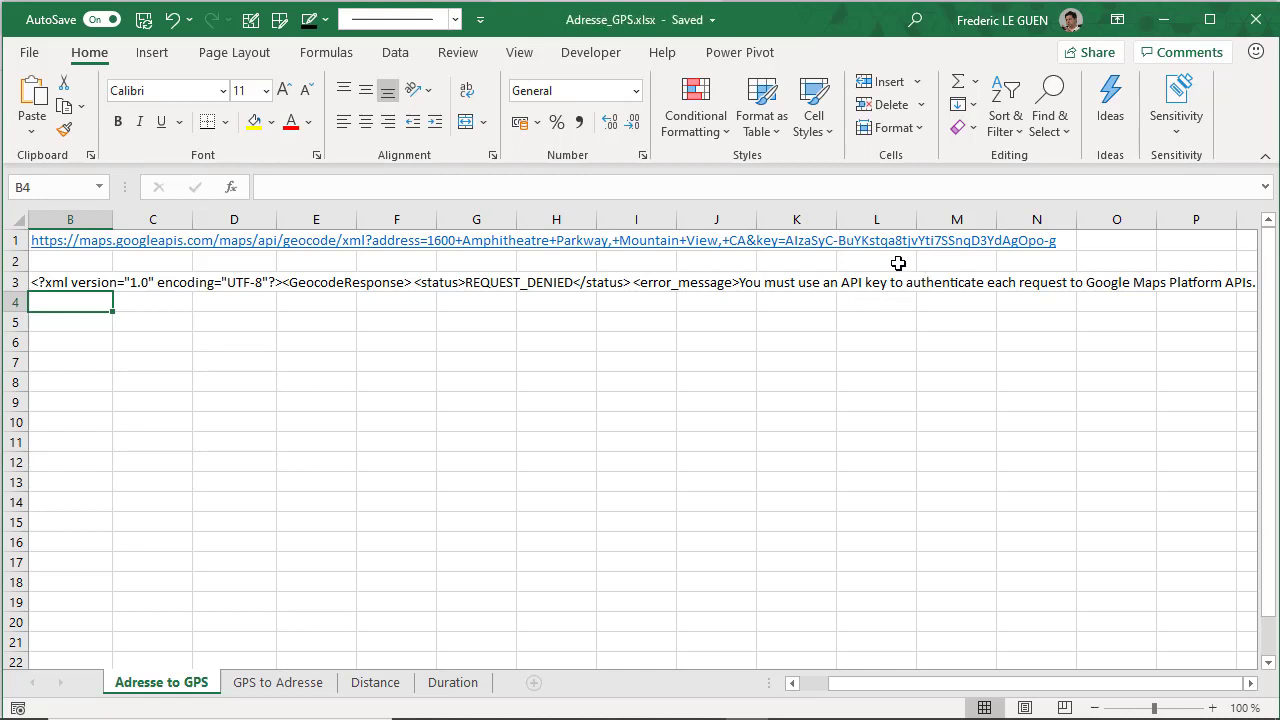
pyautogui.click(89, 253)
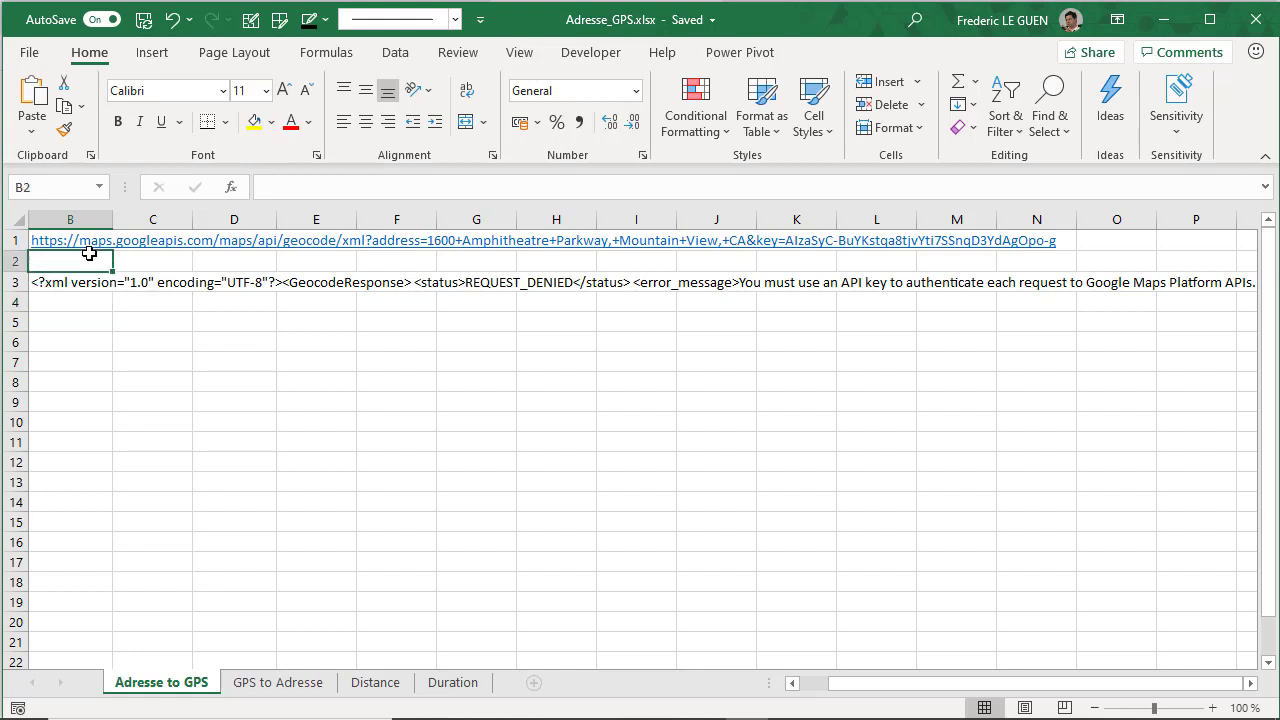
pyautogui.press('Up')
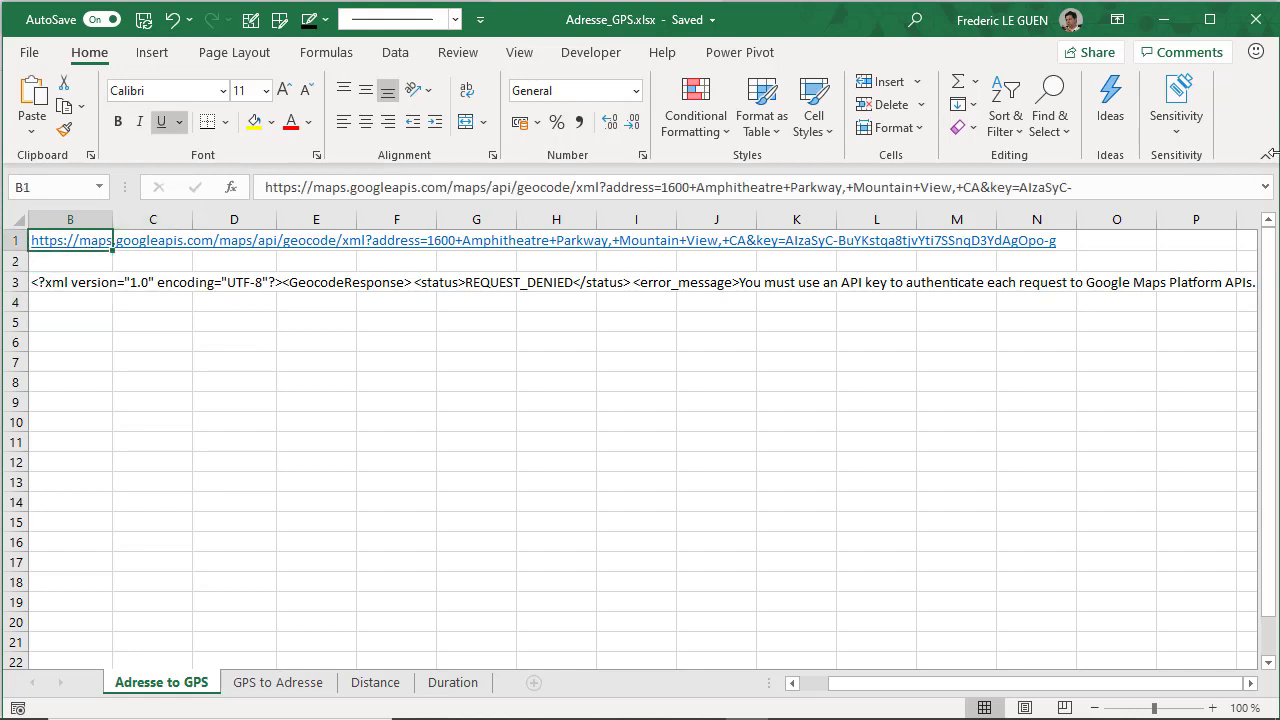
pyautogui.click(1266, 189)
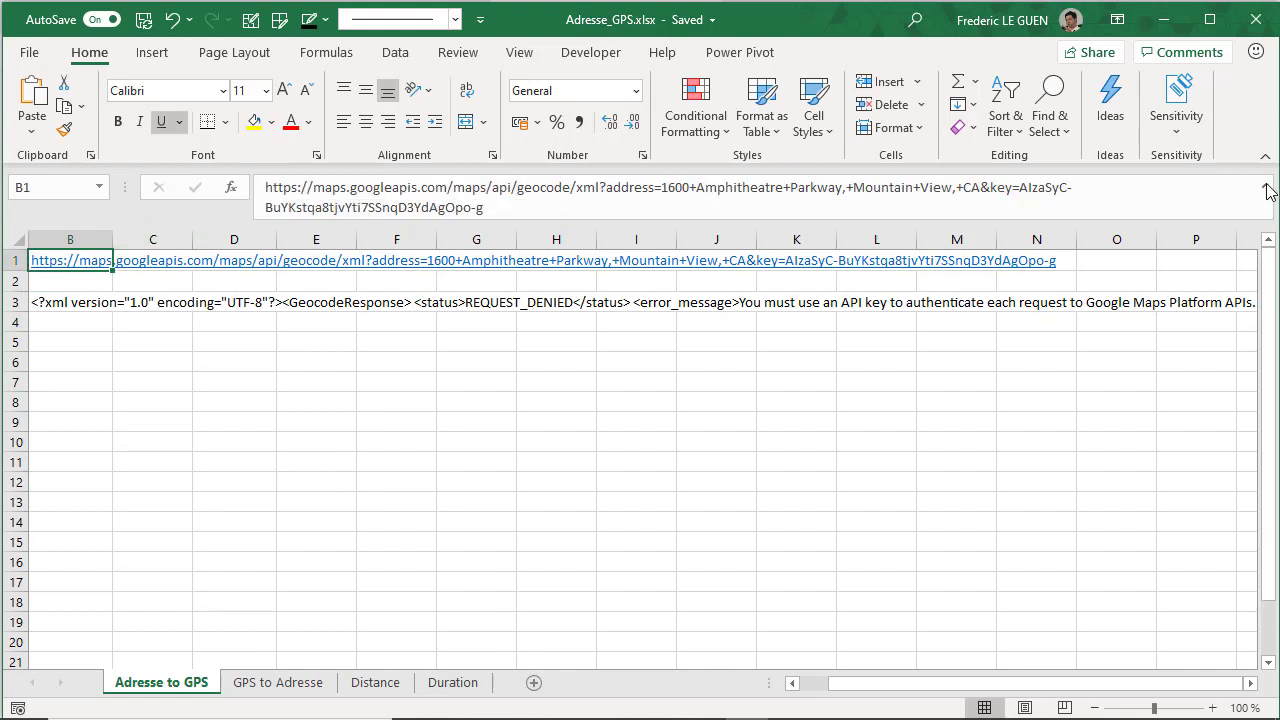
pyautogui.click(981, 188)
pyautogui.hotkey('ctrl', 'shift', 'End')
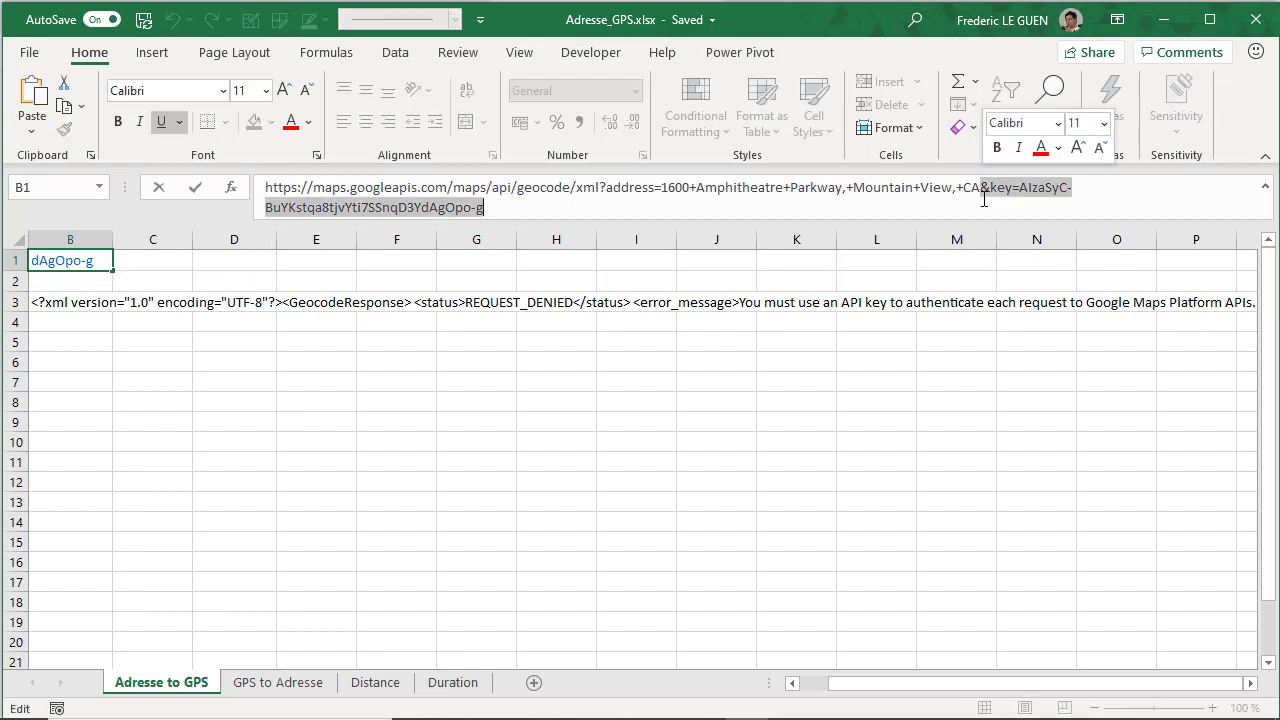
pyautogui.hotkey('ctrl', 'c')
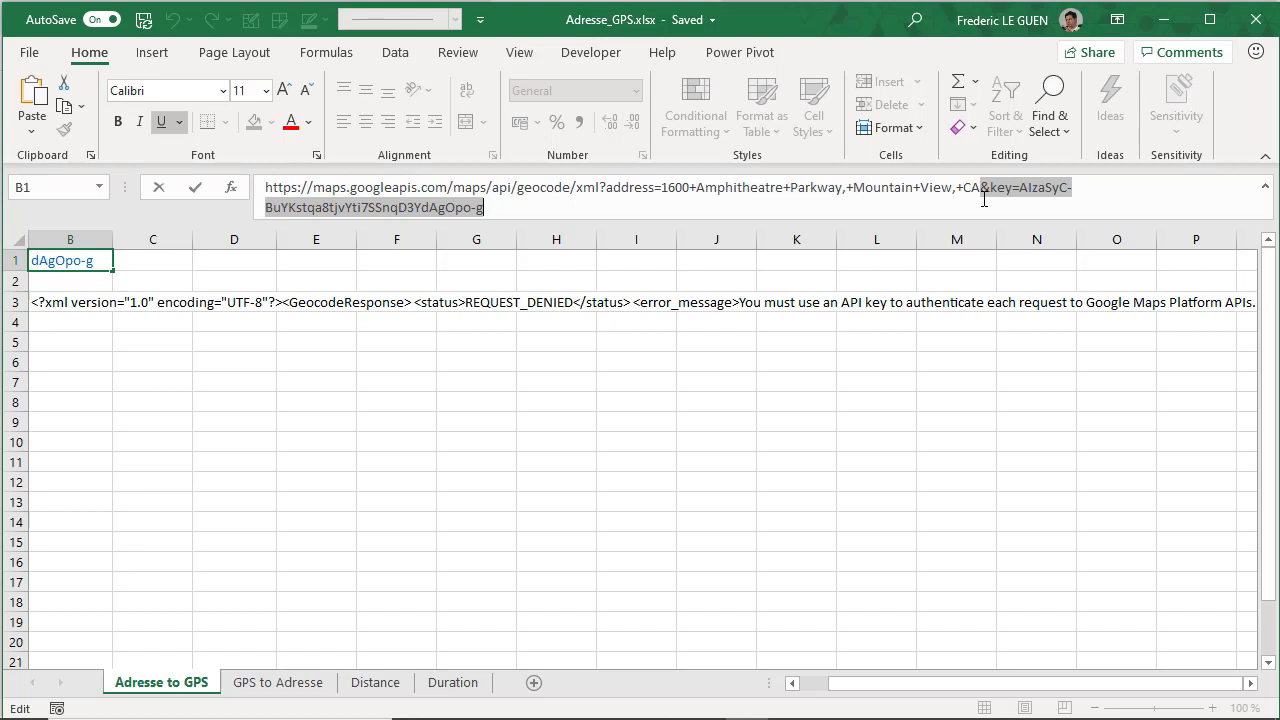
pyautogui.press('Escape')
pyautogui.moveTo(938, 684); pyautogui.dragTo(872, 688)
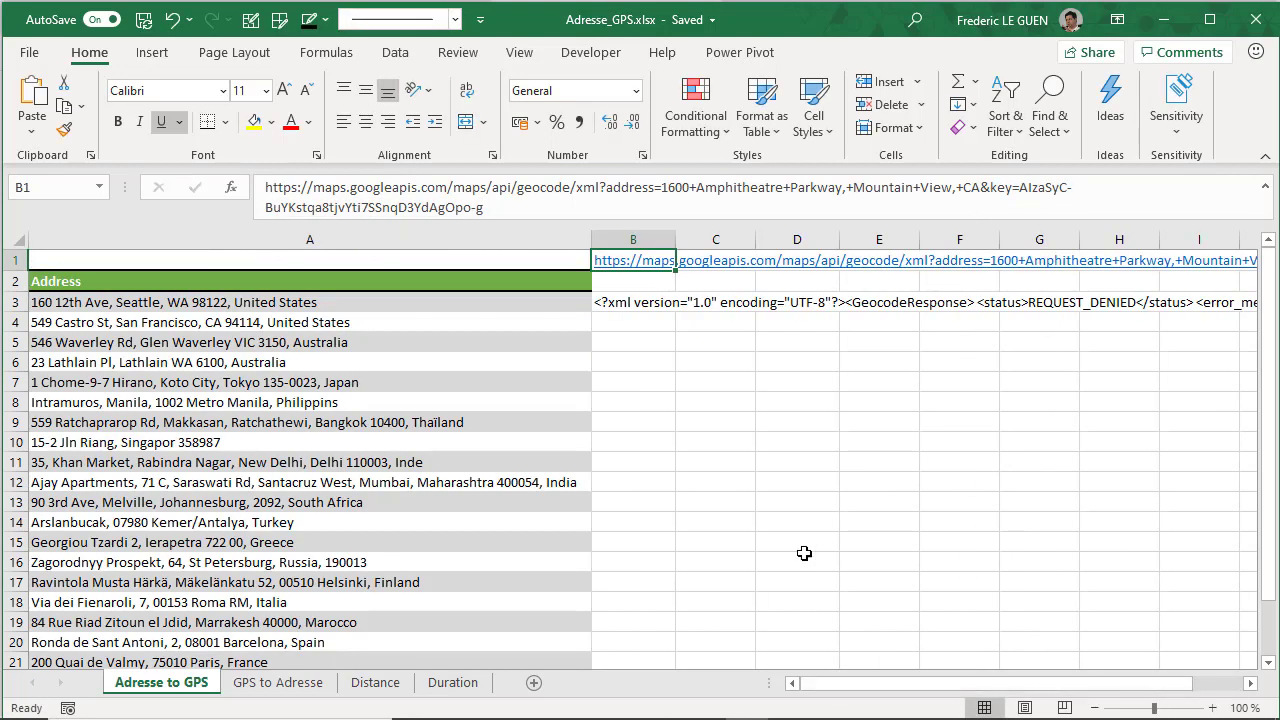
# Append &"&key=…" after A3 in B3's WEBSERVICE formula so the response reports status OK
pyautogui.click(633, 302)
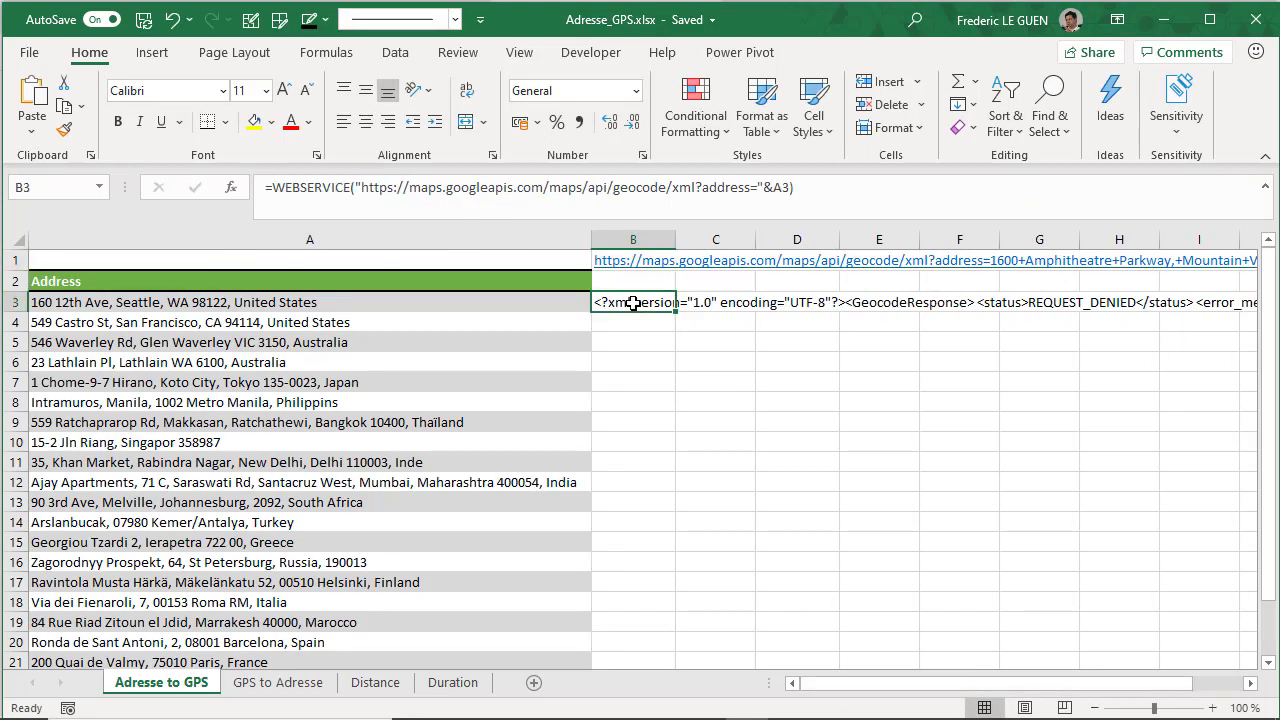
pyautogui.click(791, 187)
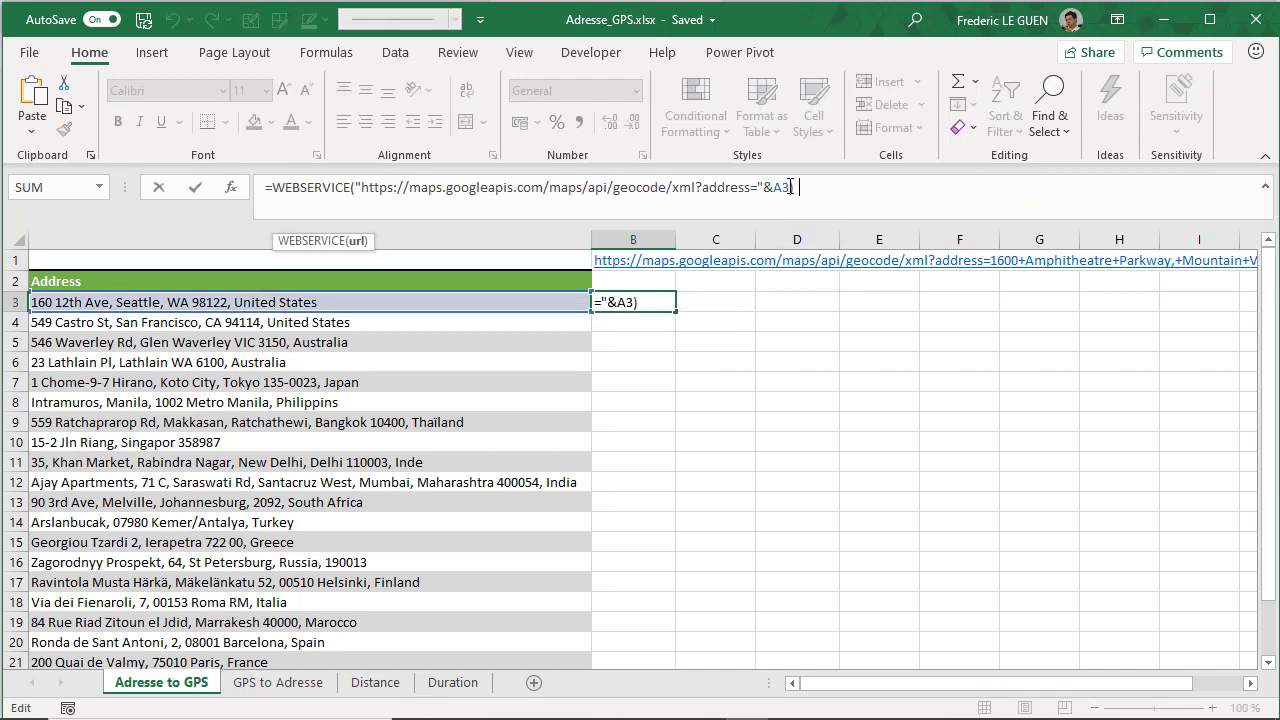
pyautogui.write('&"')
pyautogui.hotkey('ctrl', 'v')
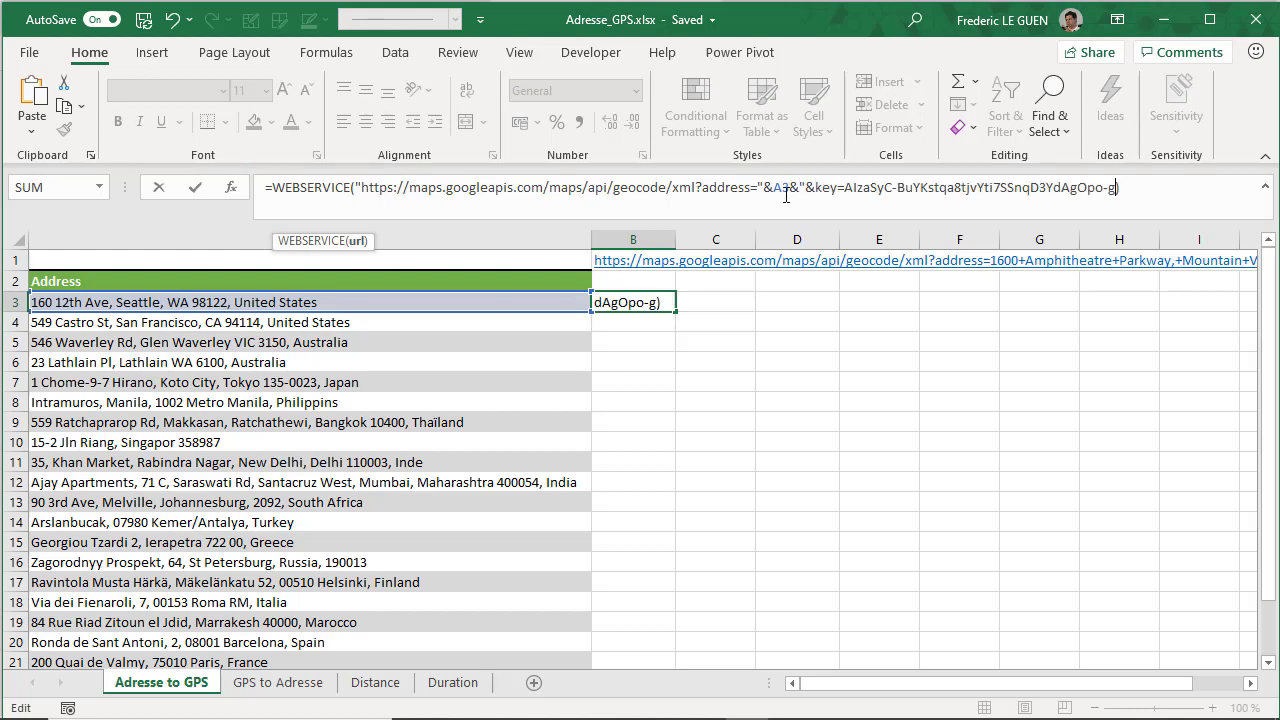
pyautogui.write('"')
pyautogui.press('Right')
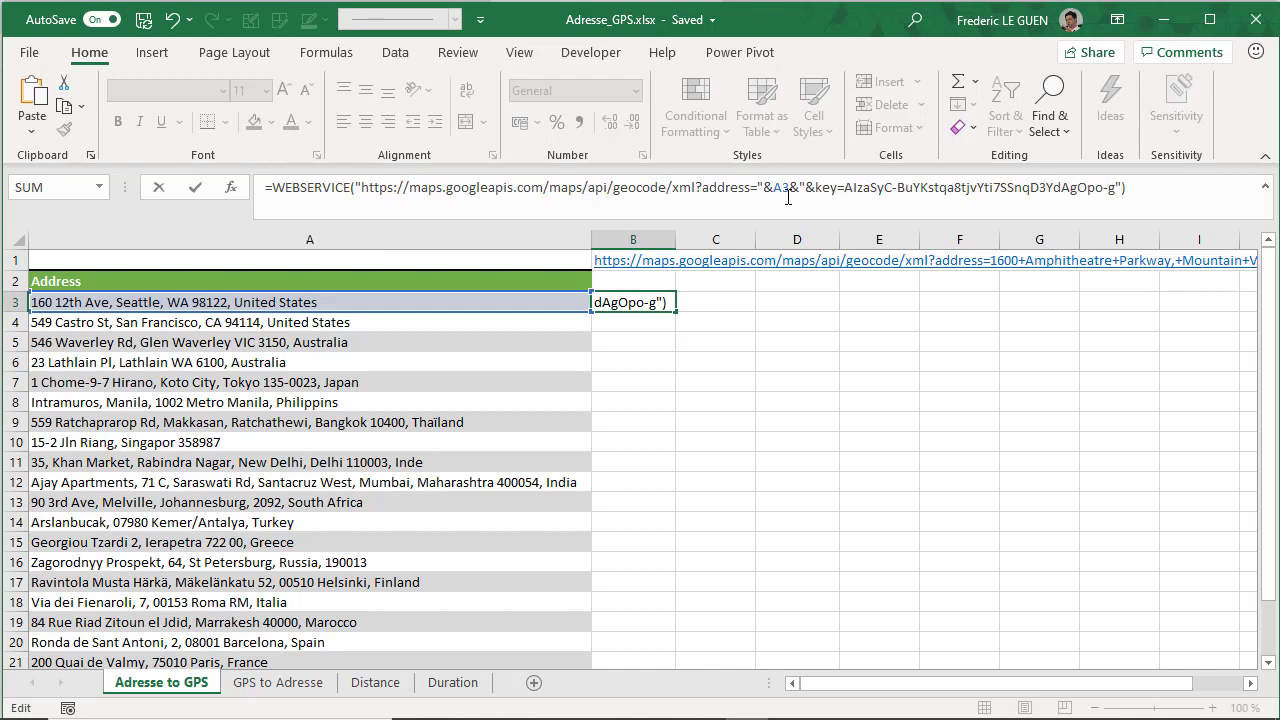
pyautogui.press('Return')
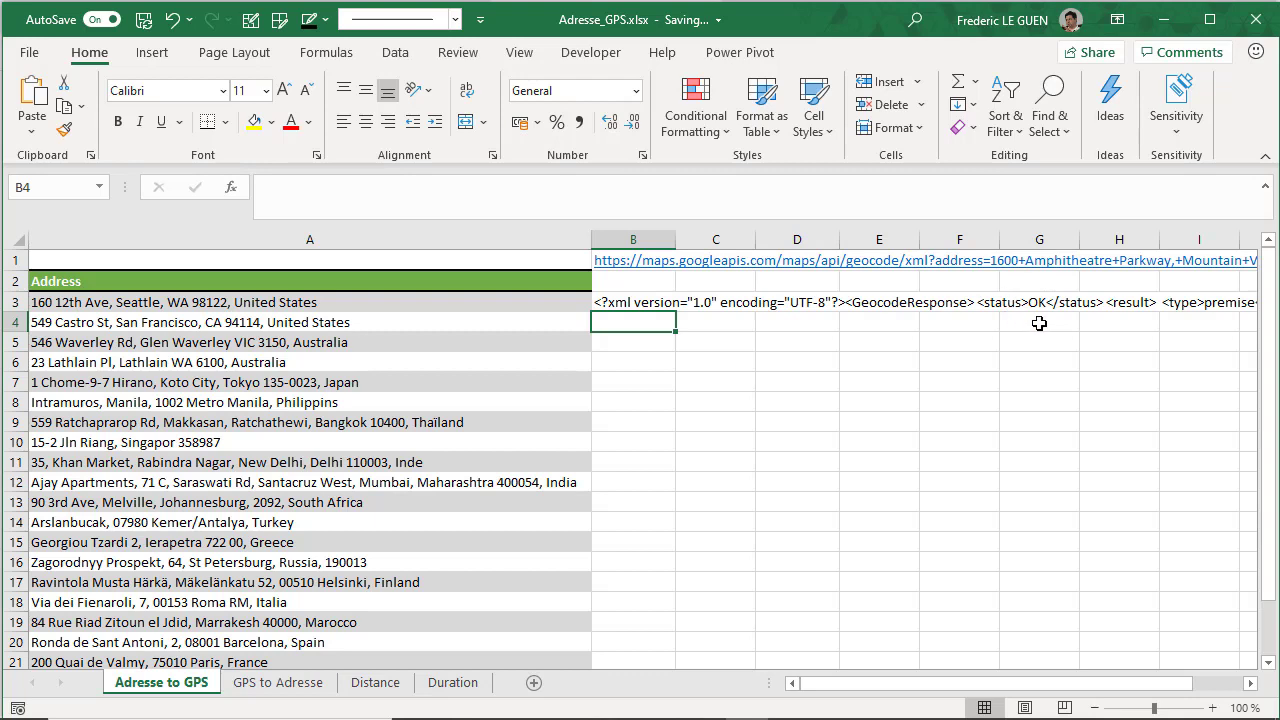
pyautogui.moveTo(938, 690); pyautogui.dragTo(990, 704)
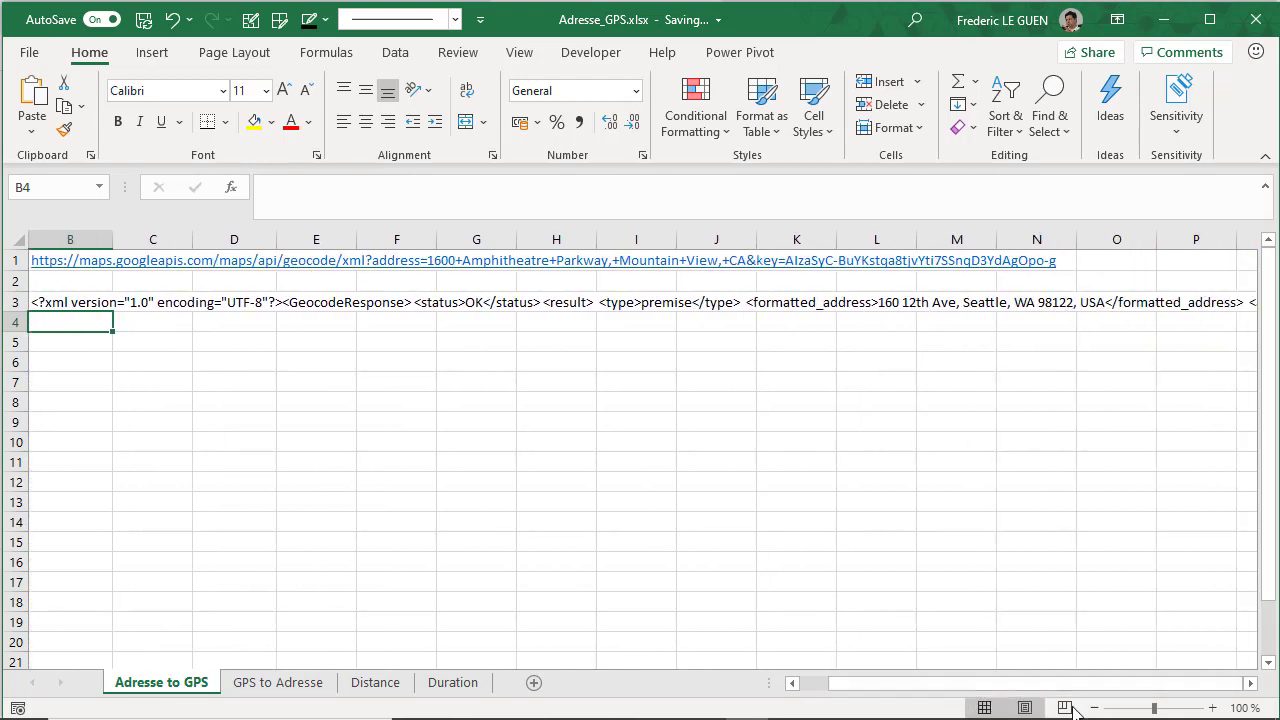
pyautogui.click(1250, 684)
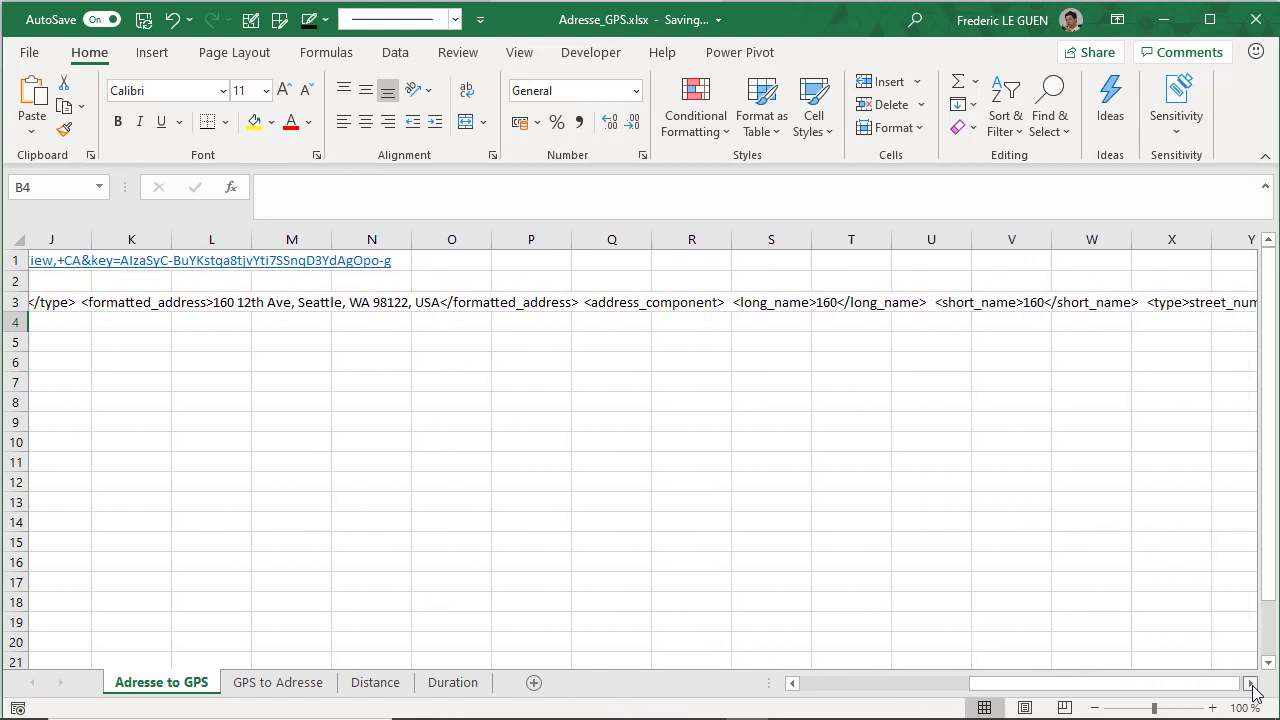
pyautogui.moveTo(1251, 686); pyautogui.dragTo(924, 684)
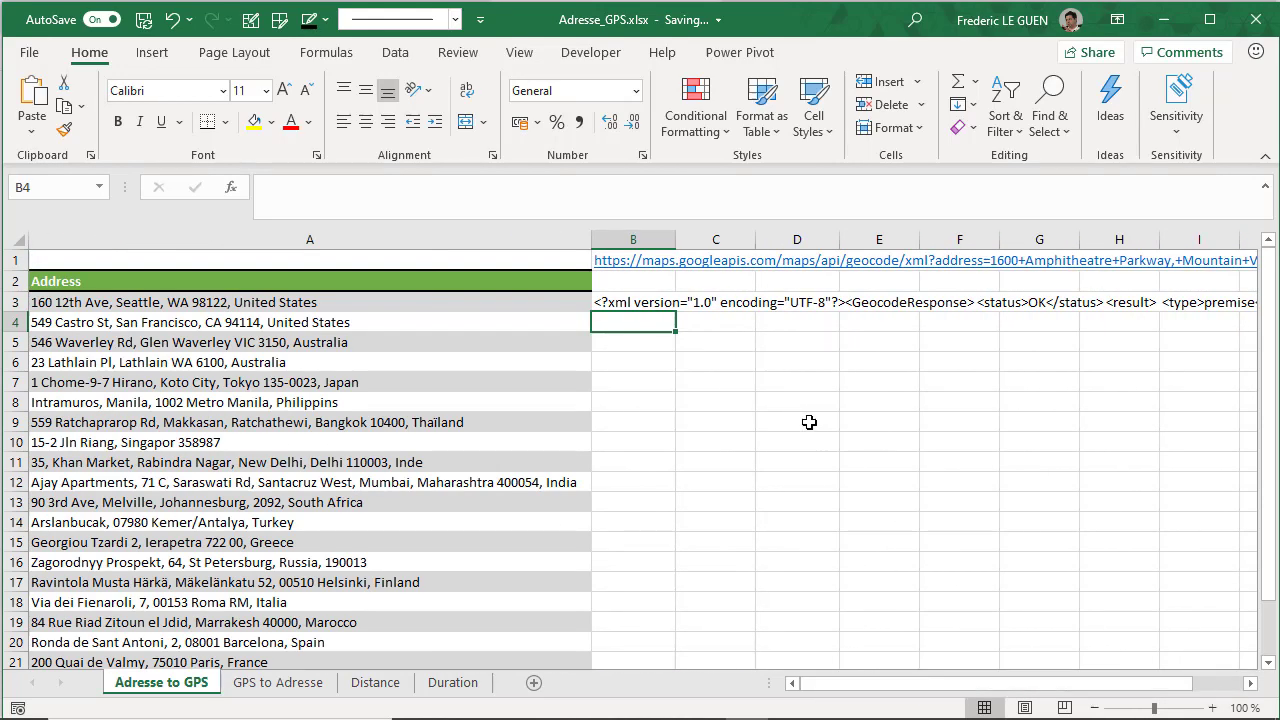
# Enter =FILTERXML(B3;"//lat") in C3, filling latitudes such as 47.6030389 into C3:C7
pyautogui.click(713, 303)
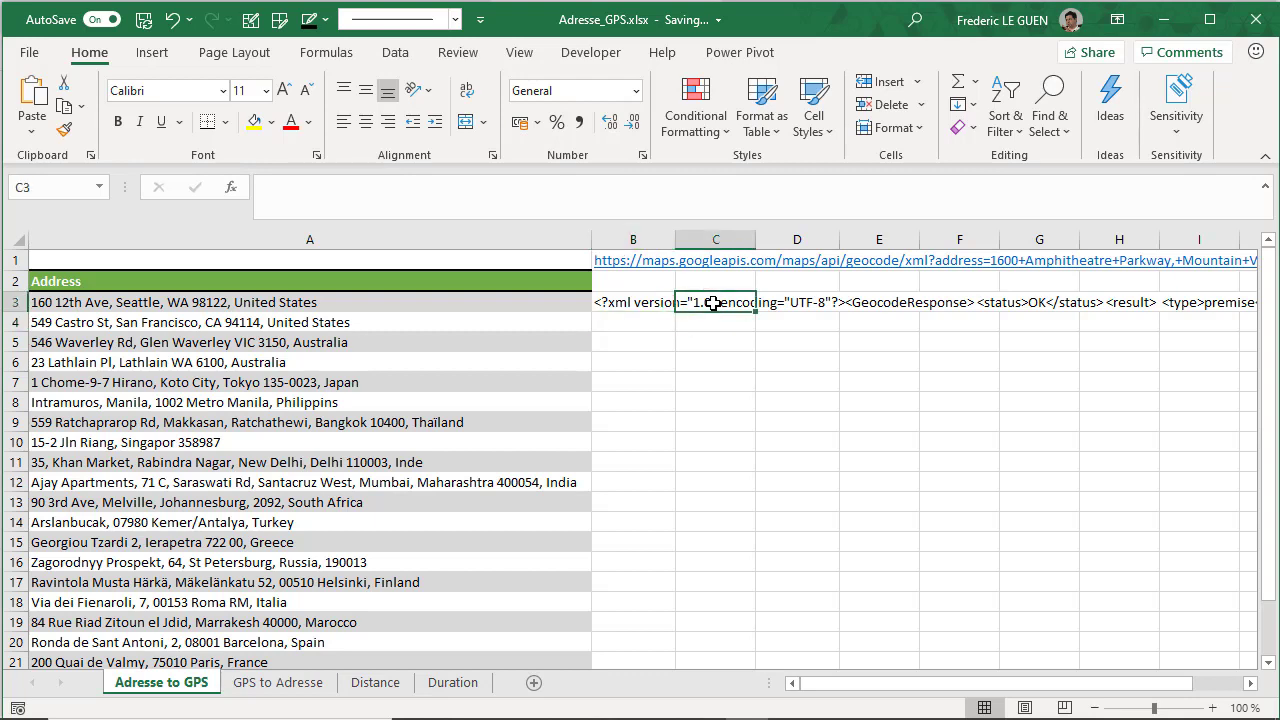
pyautogui.write('=fil')
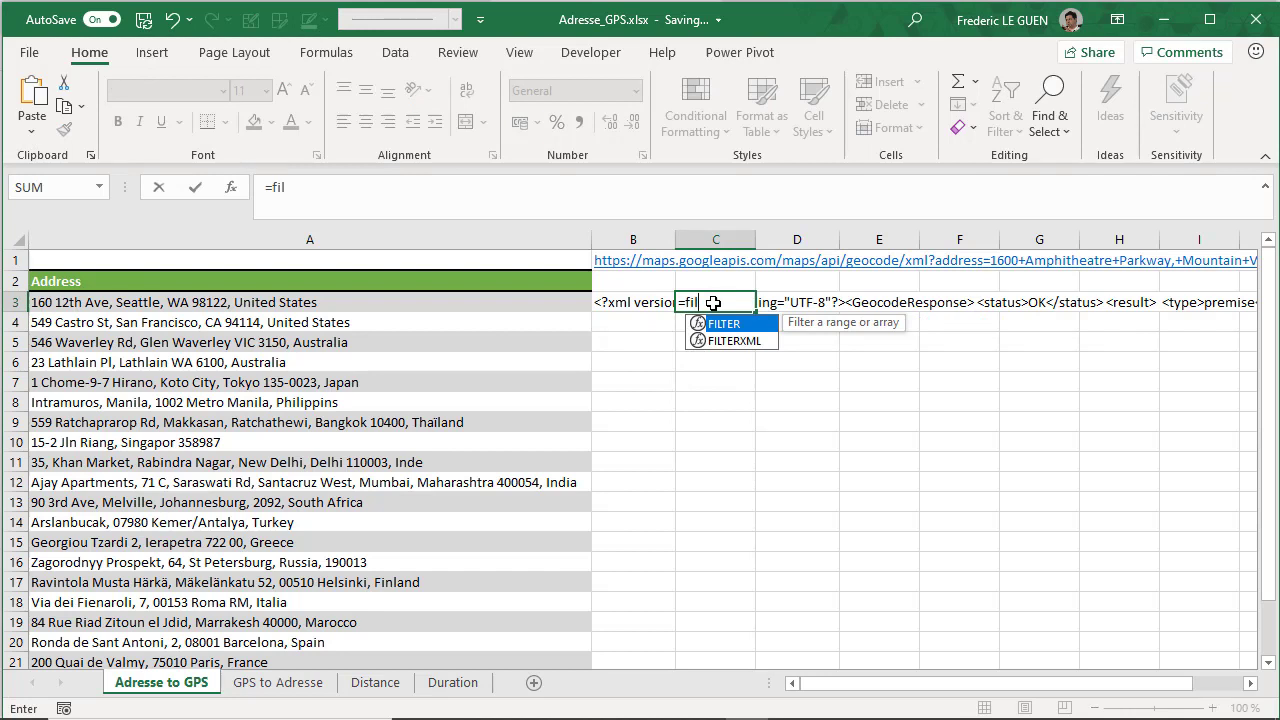
pyautogui.press('Down')
pyautogui.press('Tab')
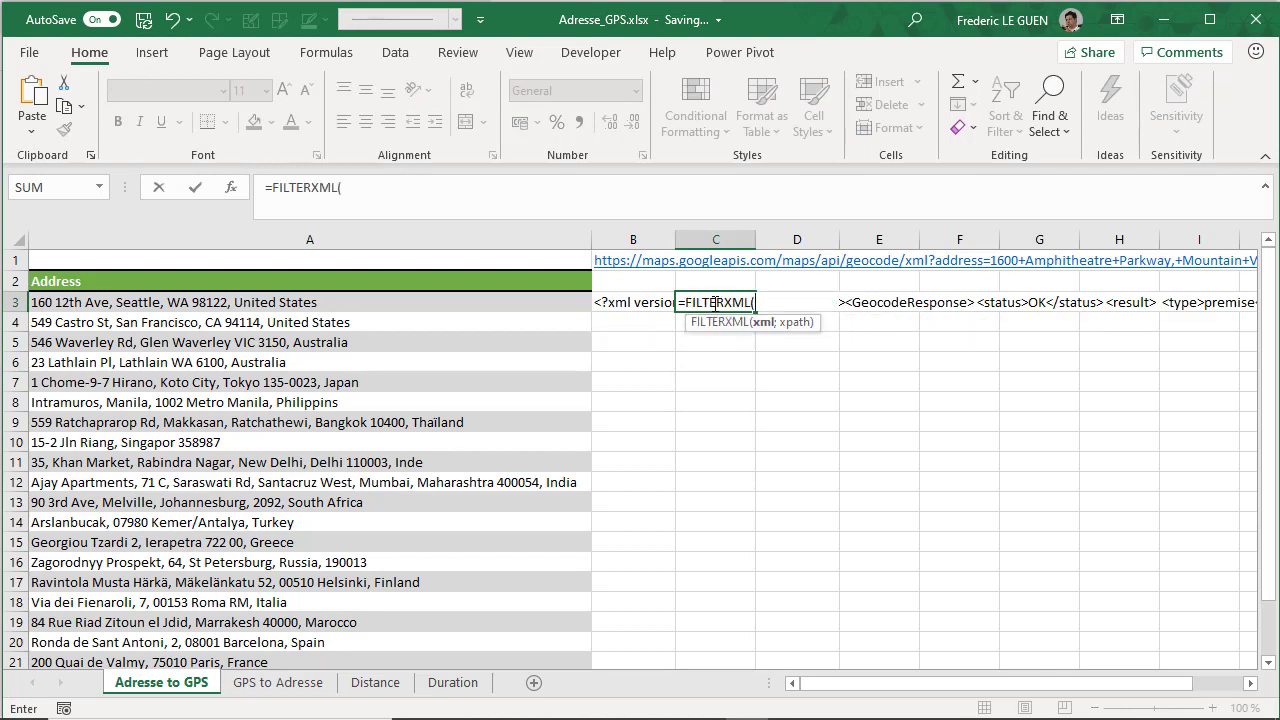
pyautogui.click(636, 300)
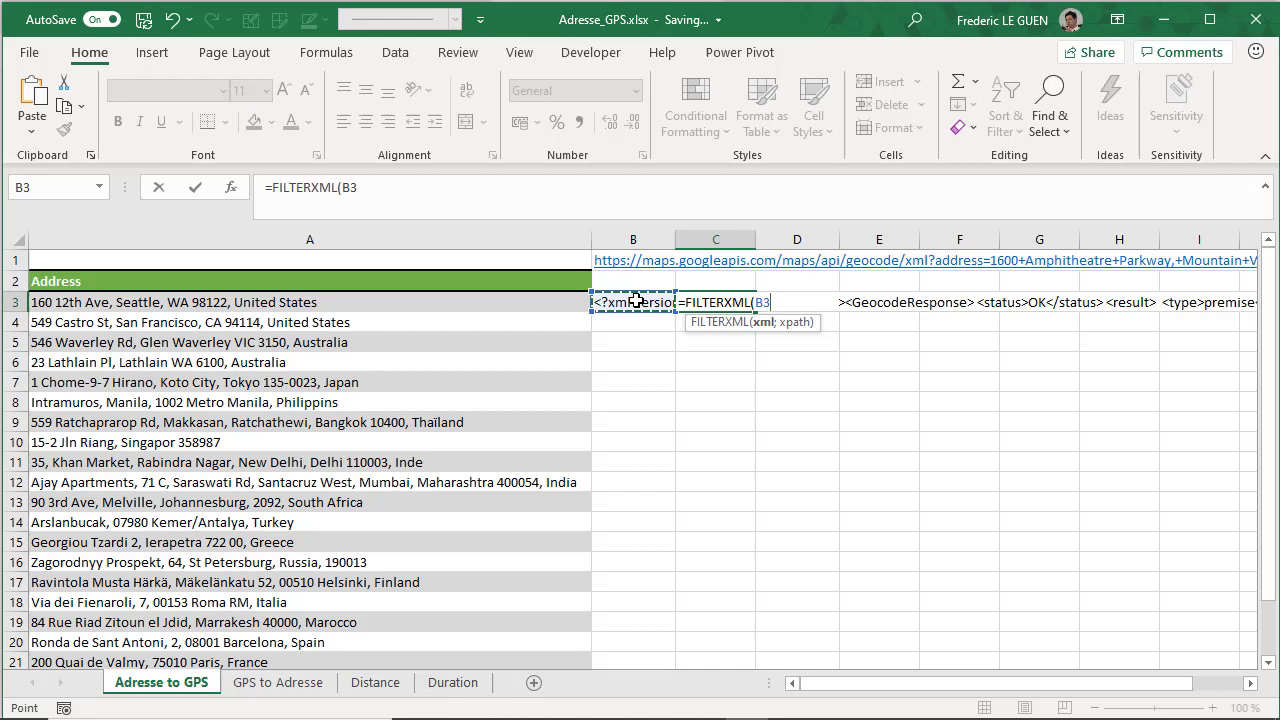
pyautogui.write(';"')
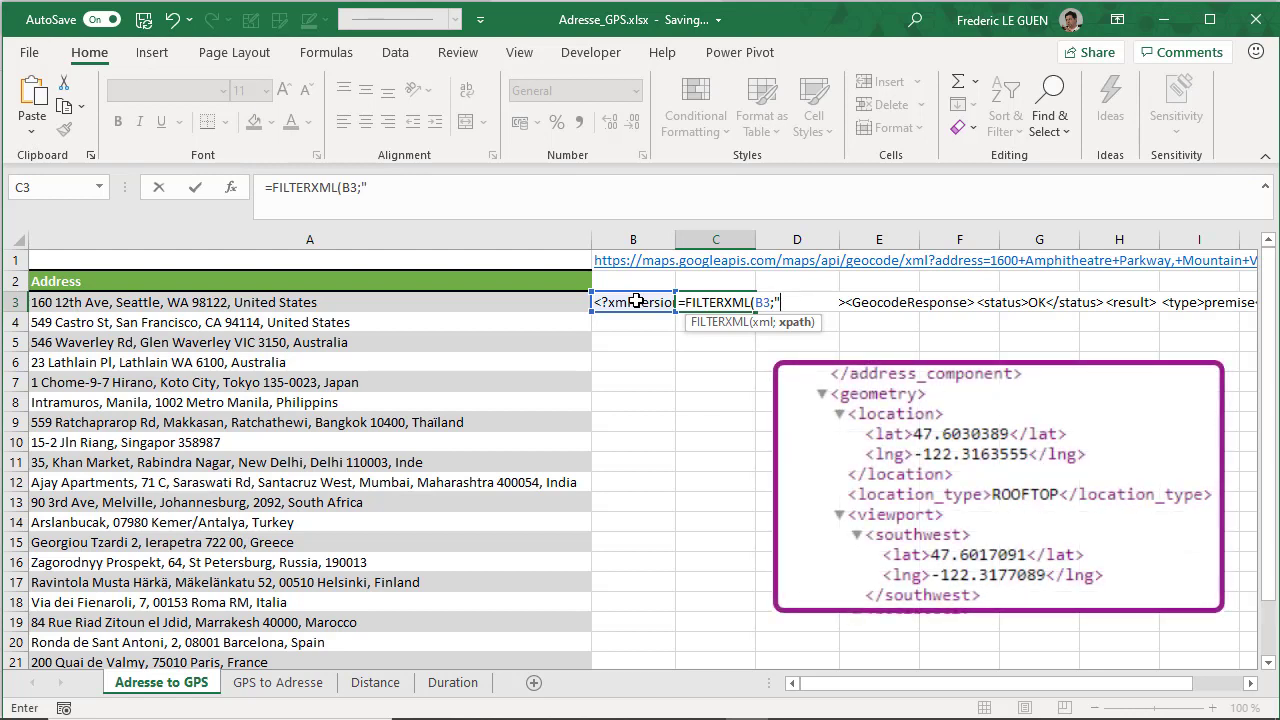
pyautogui.write('//lat")')
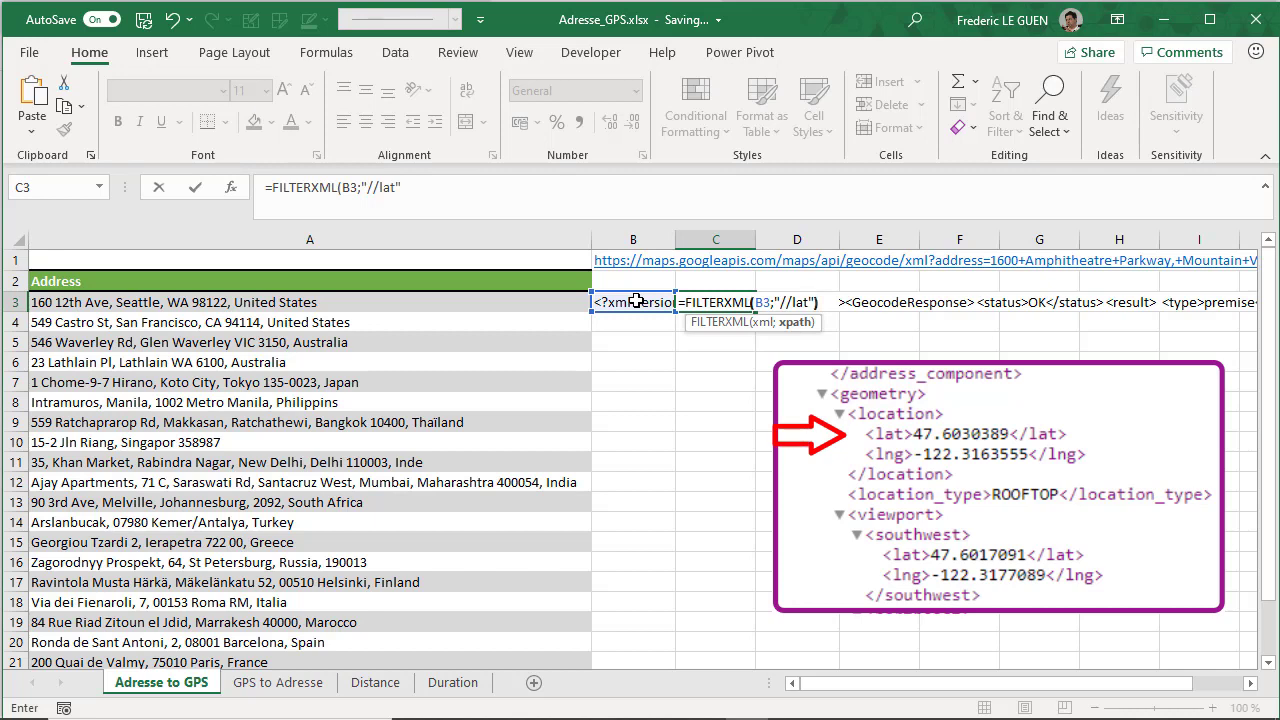
pyautogui.press('Return')
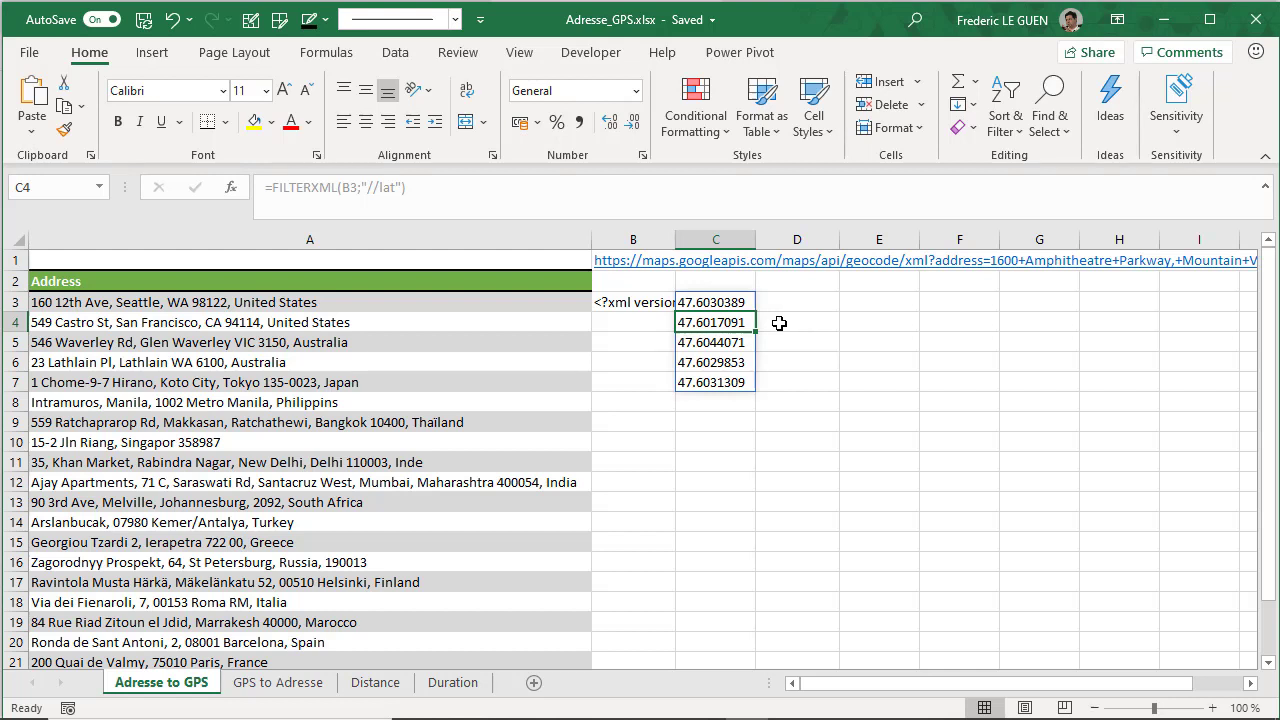
# Copy the Seattle address text from A3
pyautogui.click(343, 300)
pyautogui.moveTo(558, 188); pyautogui.dragTo(265, 195)
pyautogui.press('Escape')
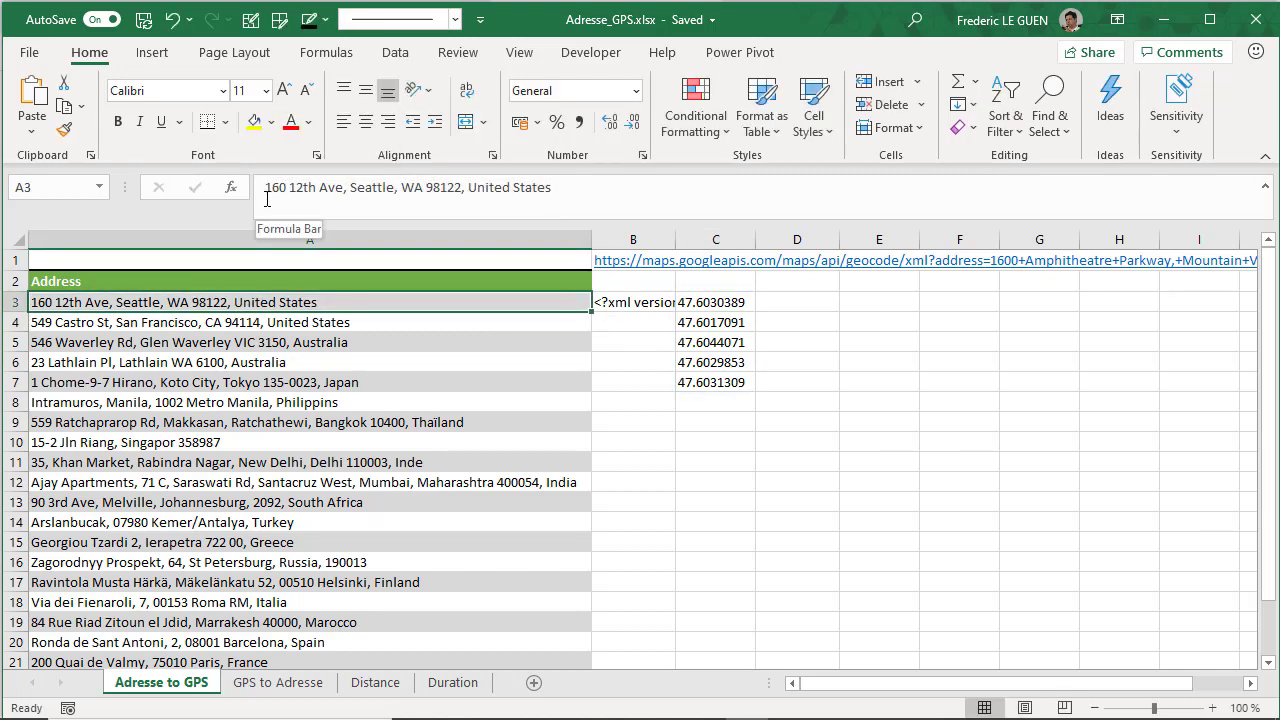
# Geocode 160 12th Ave, Seattle, WA 98122 in Chrome, showing lat 47.6030389 and lng -122.3163555
pyautogui.hotkey('alt', 'Tab')
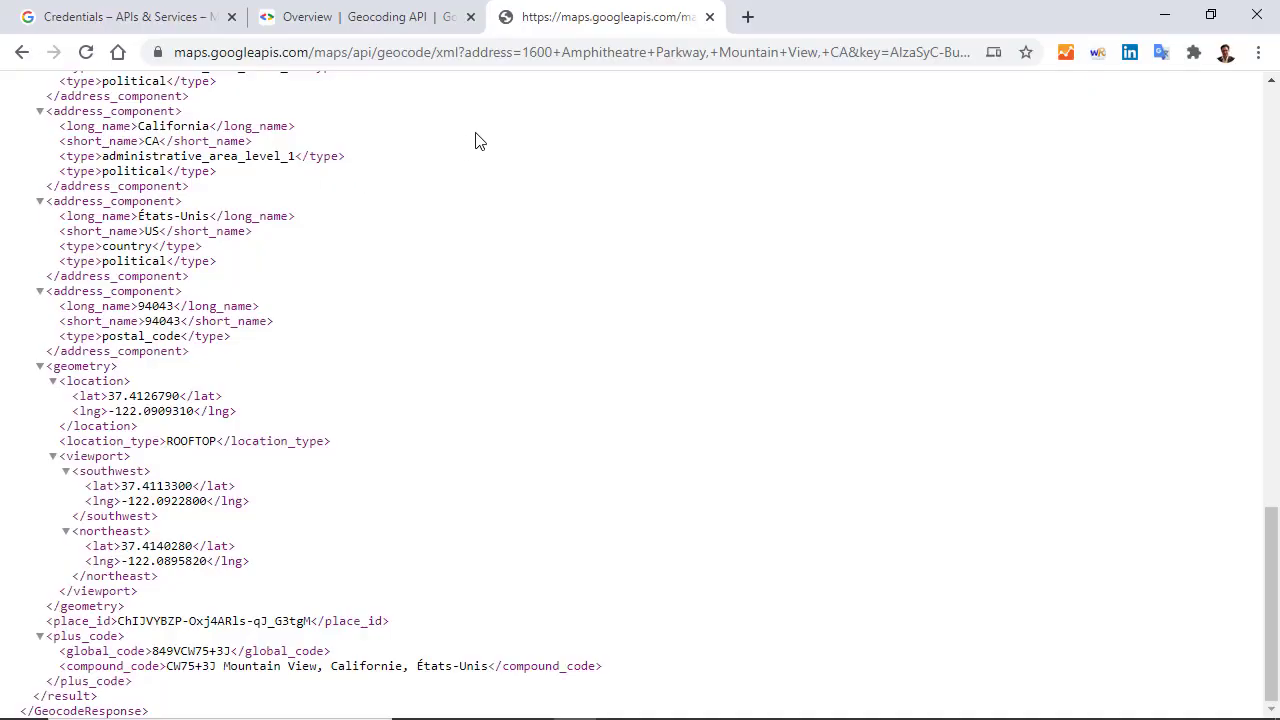
pyautogui.moveTo(524, 52); pyautogui.dragTo(857, 52)
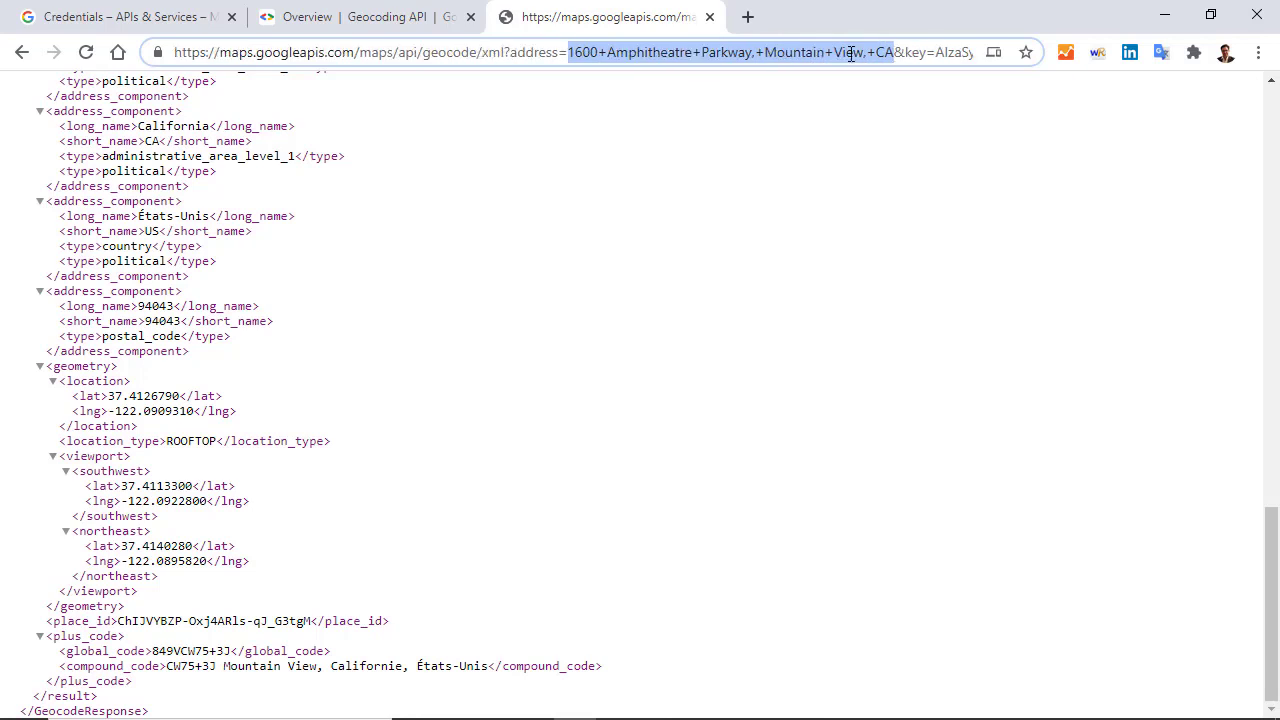
pyautogui.hotkey('ctrl', 'v')
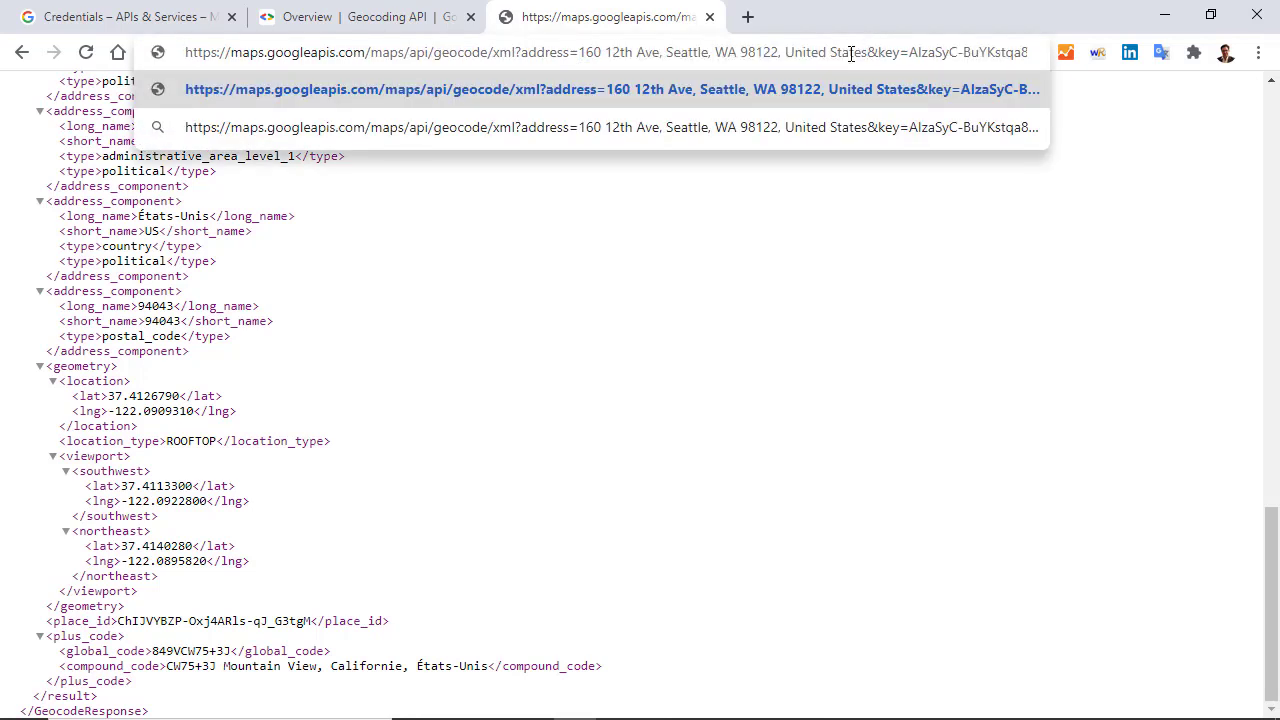
pyautogui.press('Return')
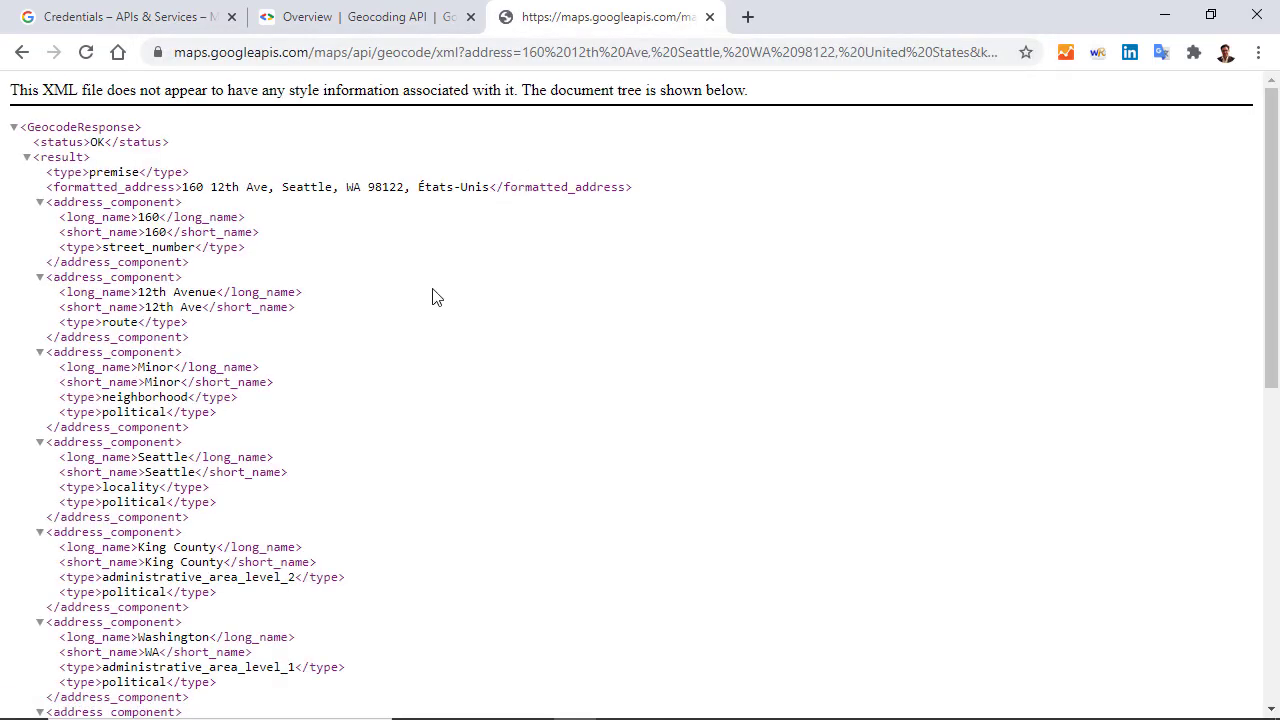
pyautogui.scroll(-6, 436, 297)
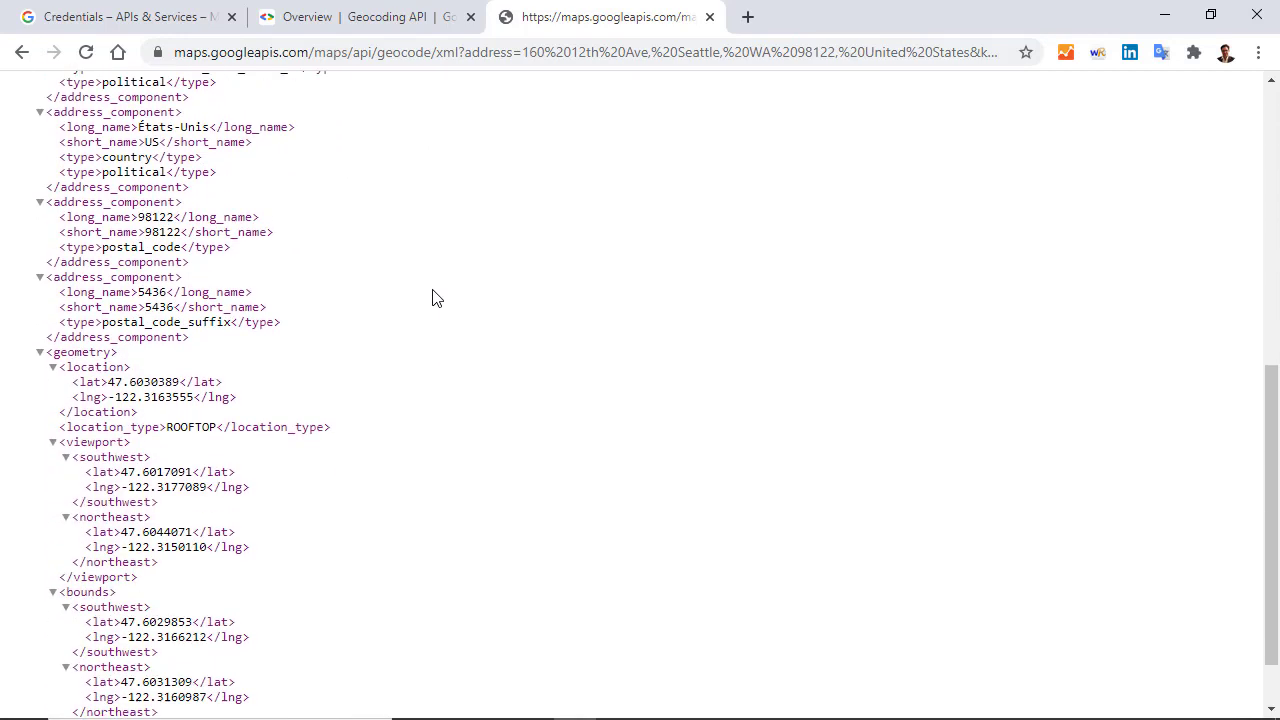
pyautogui.scroll(-1, 436, 297)
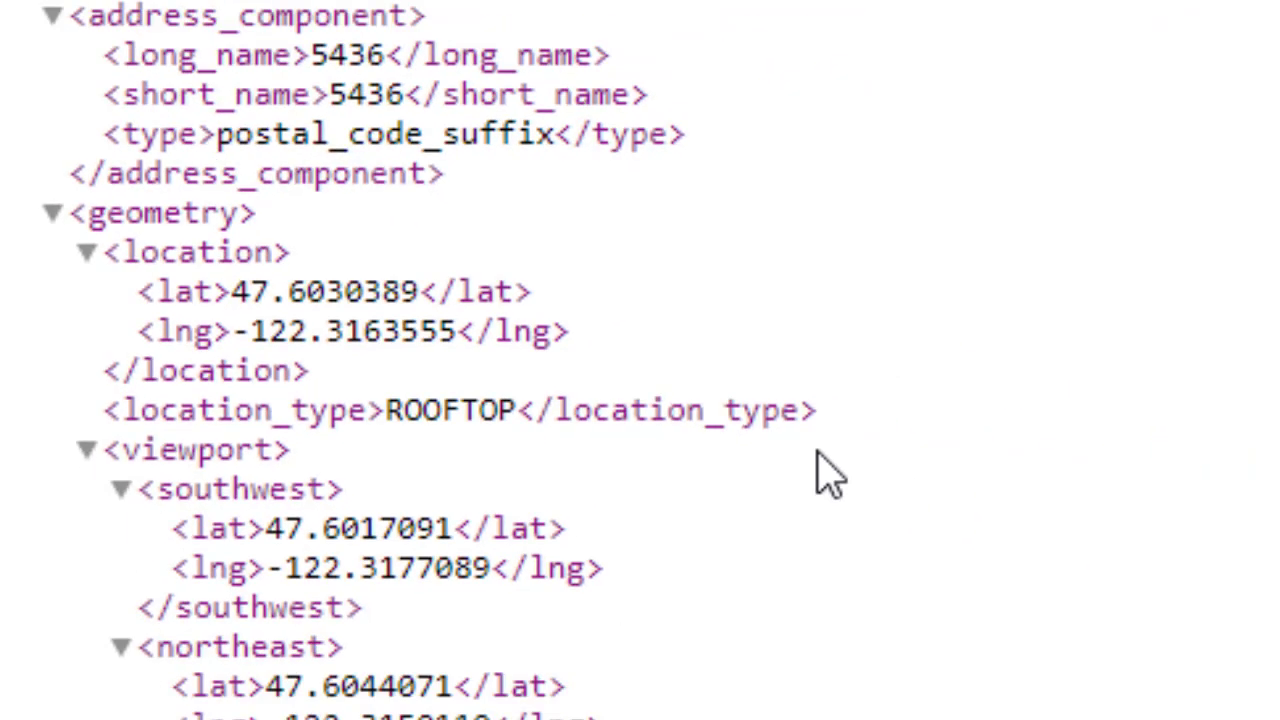
# Change C3's XPath to "//location/lat" so it returns only 47.6030389
pyautogui.hotkey('alt', 'Tab')
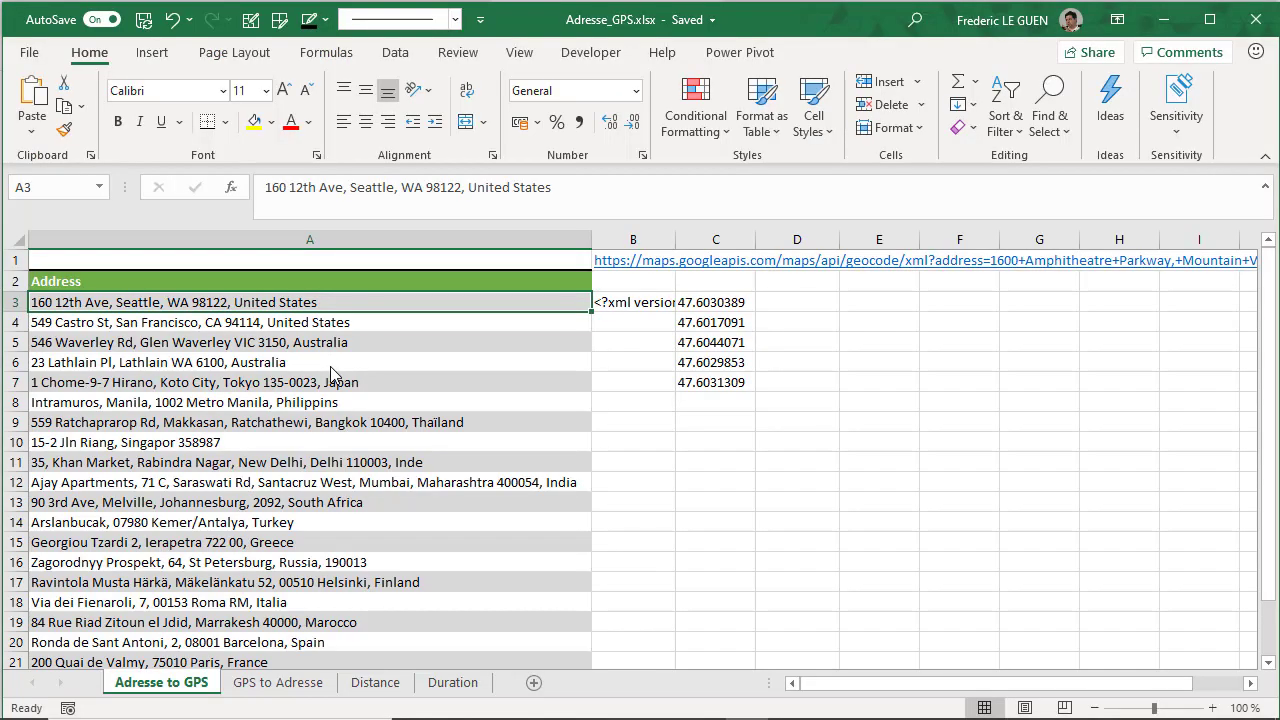
pyautogui.click(700, 305)
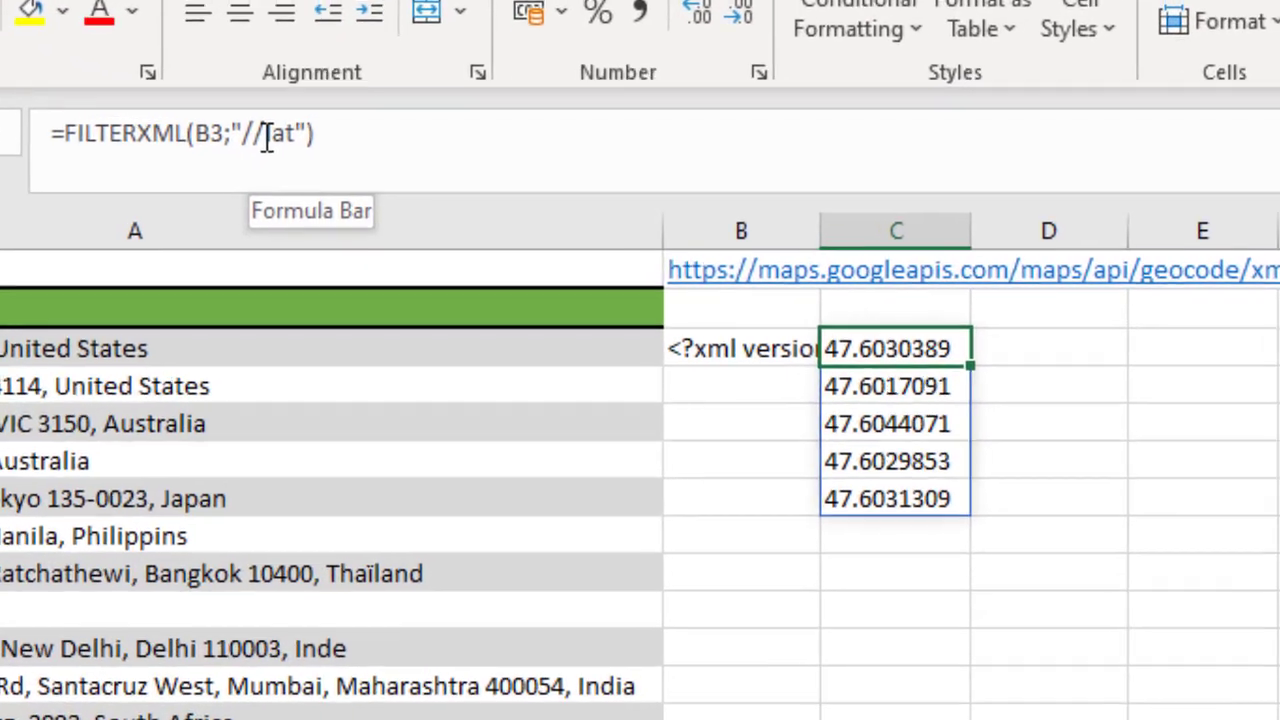
pyautogui.click(360, 178)
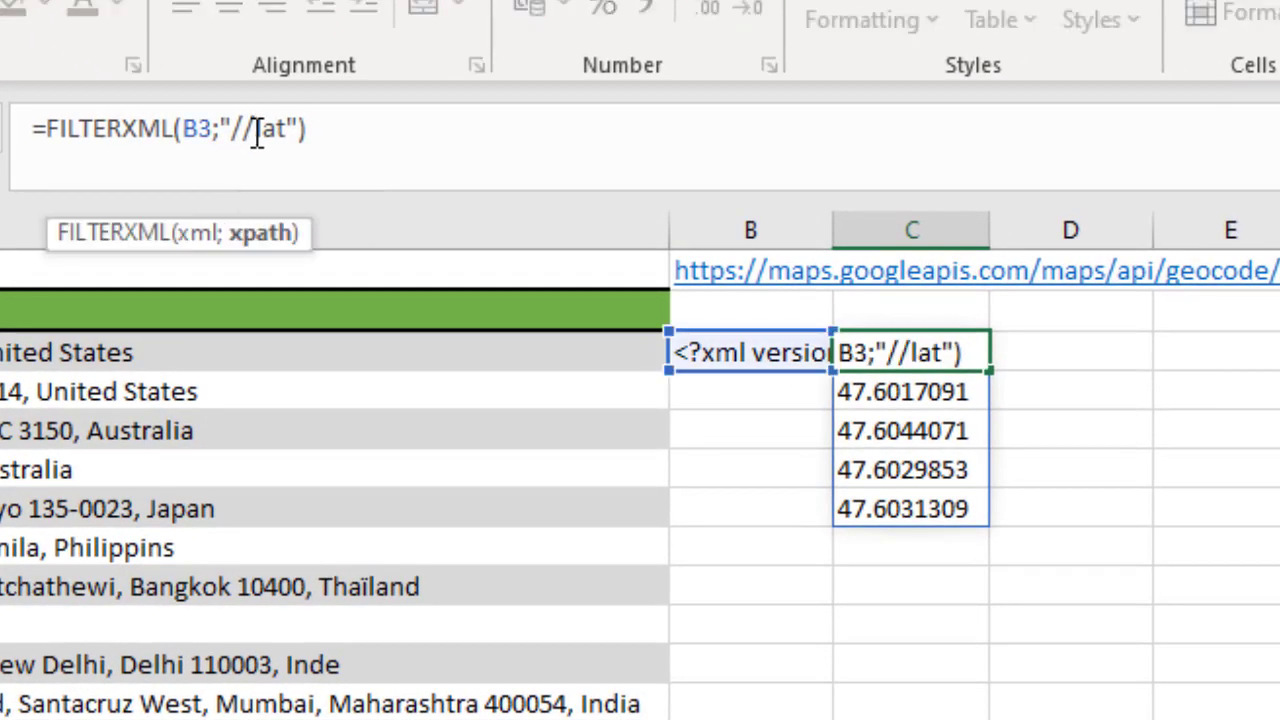
pyautogui.write('location')
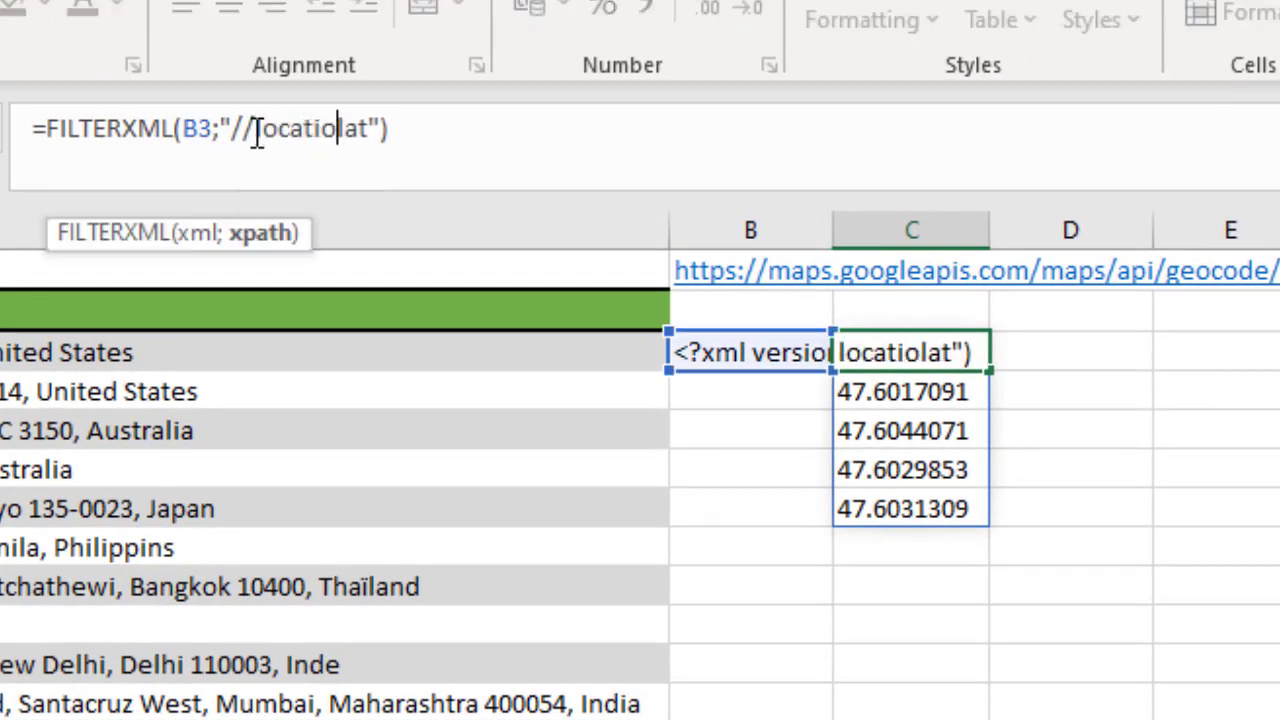
pyautogui.write('/')
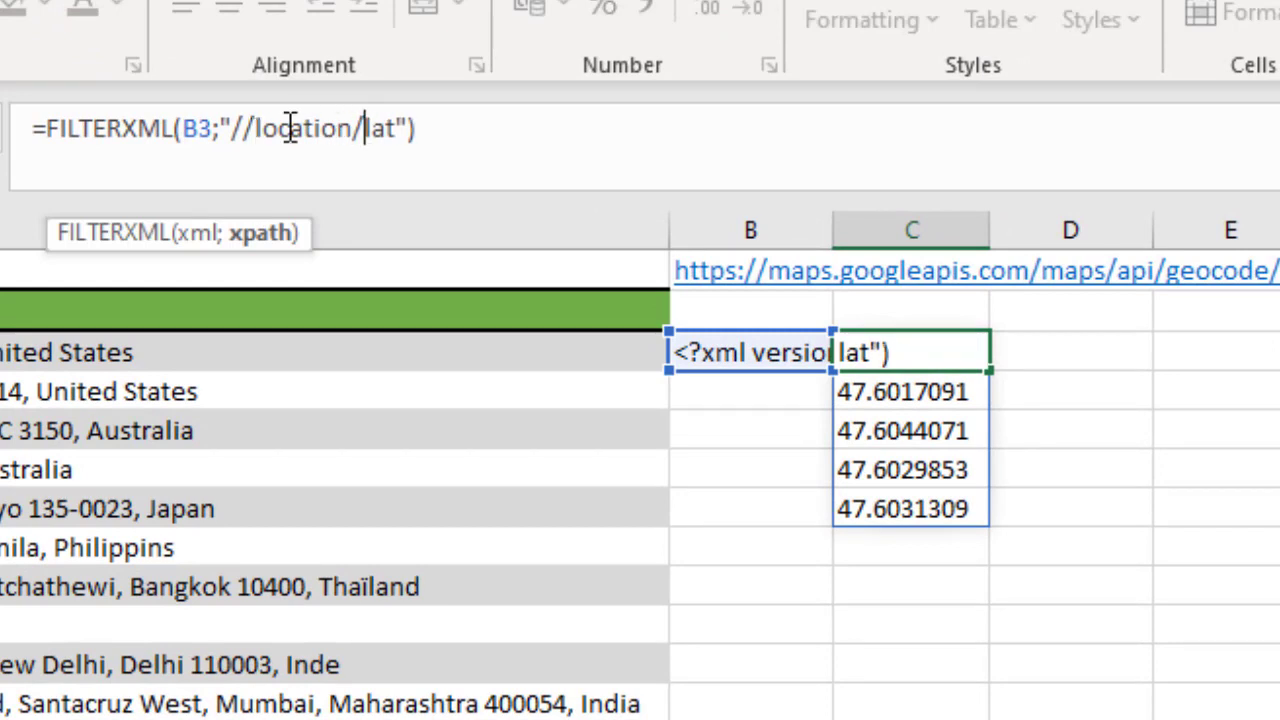
pyautogui.click(425, 128)
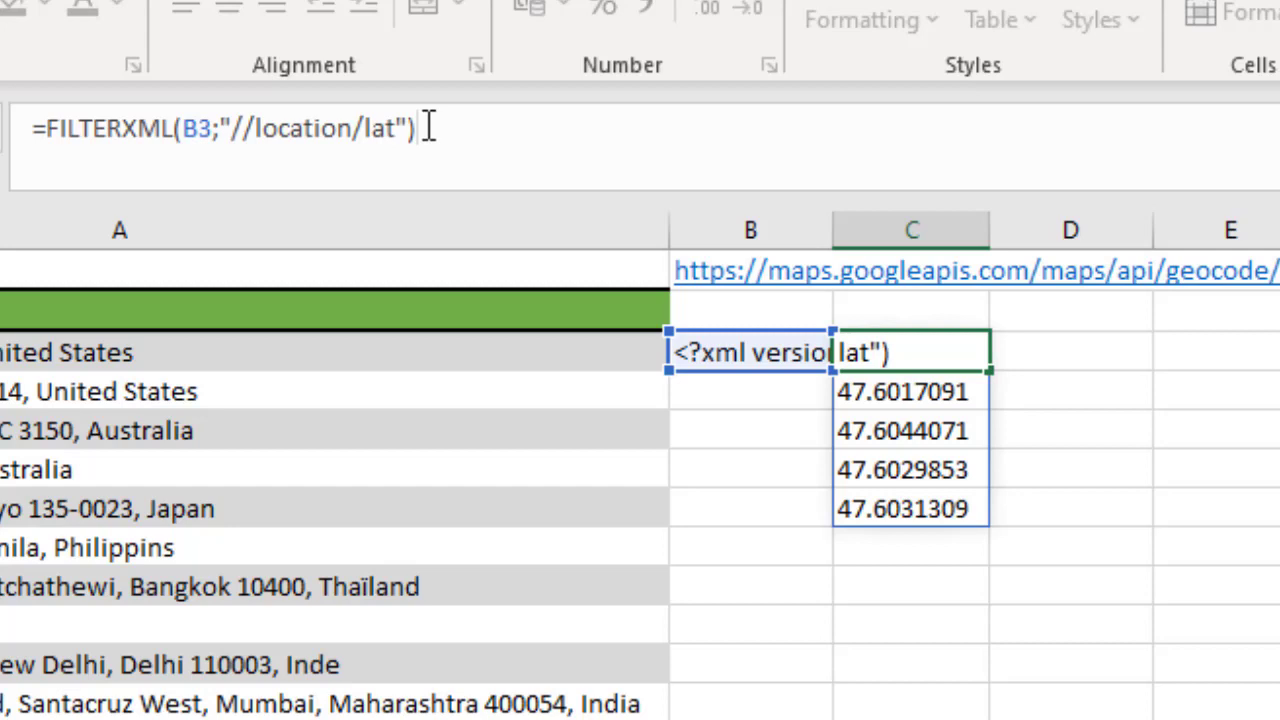
pyautogui.press('Return')
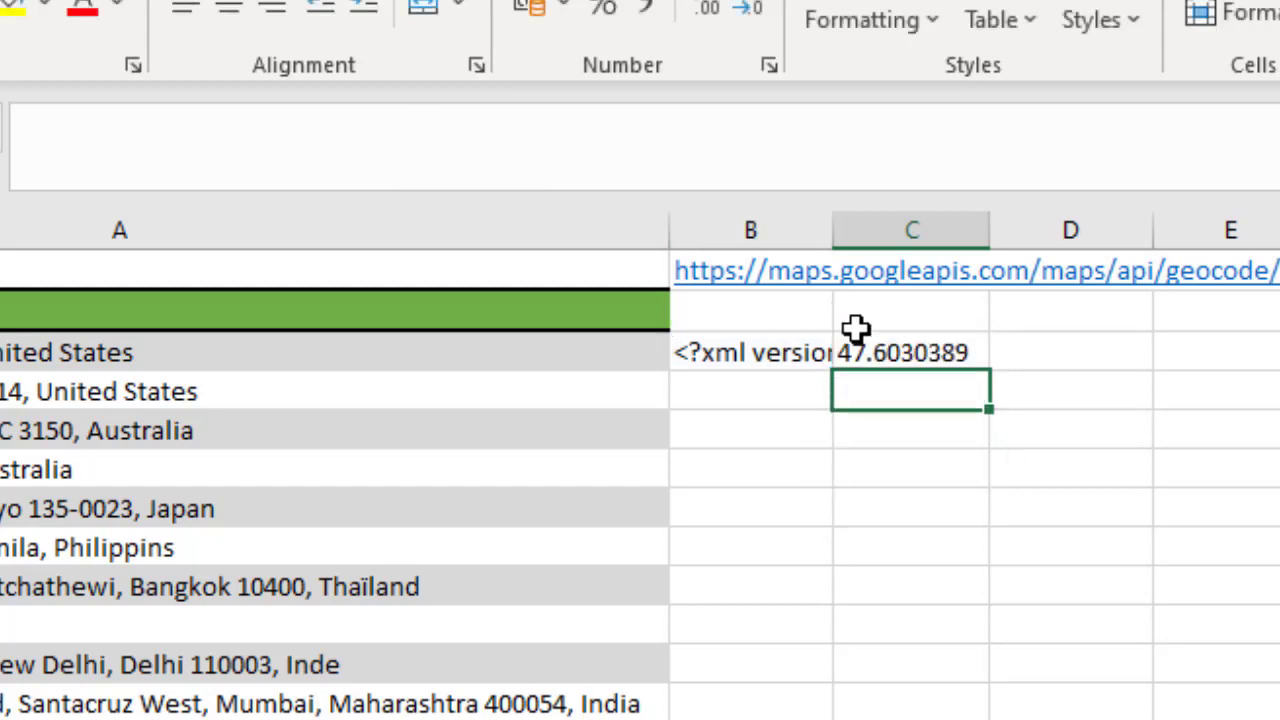
# Copy C3's formula into D3 with lng instead of lat, returning -122.3163555
pyautogui.click(893, 355)
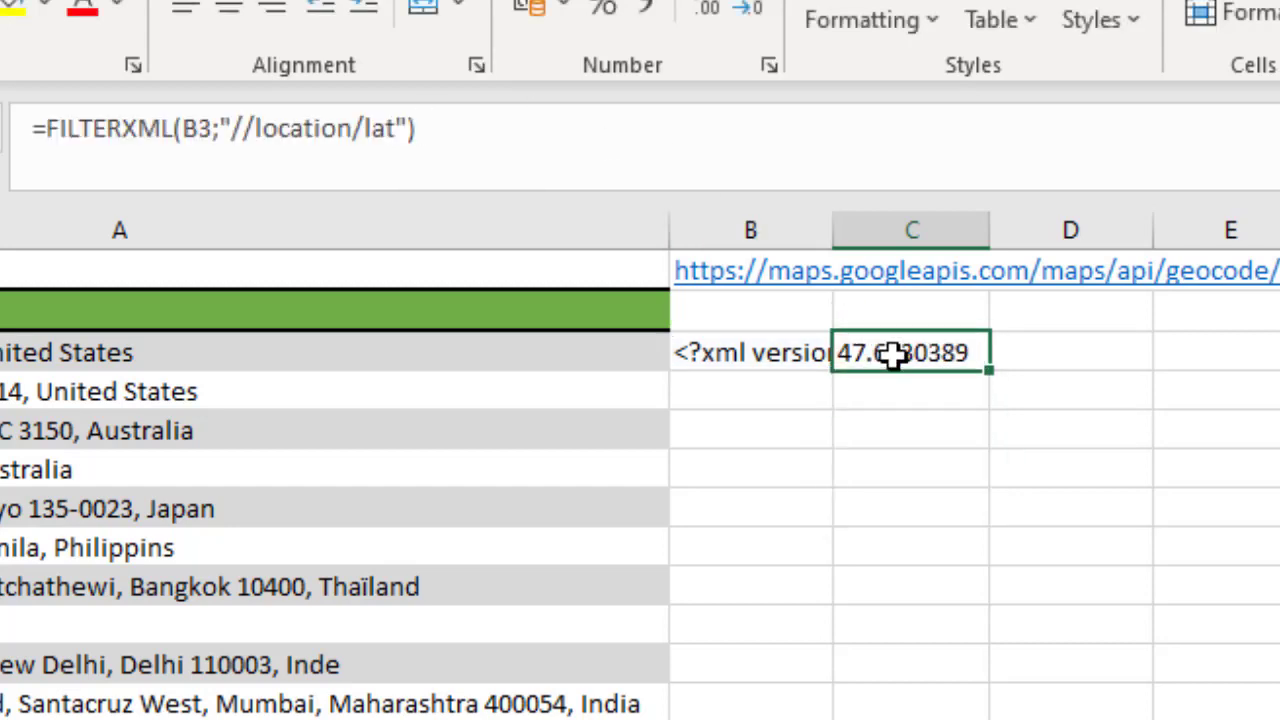
pyautogui.moveTo(429, 128); pyautogui.dragTo(5, 122)
pyautogui.hotkey('ctrl', 'c')
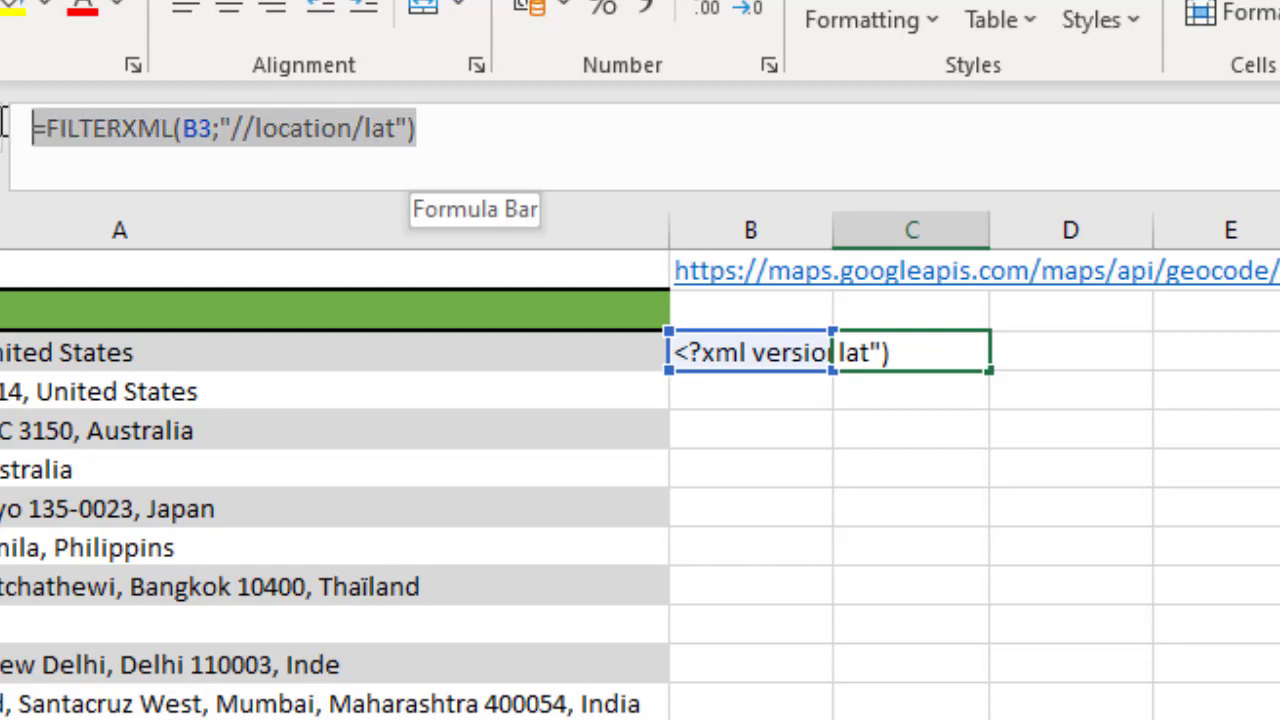
pyautogui.press('Escape')
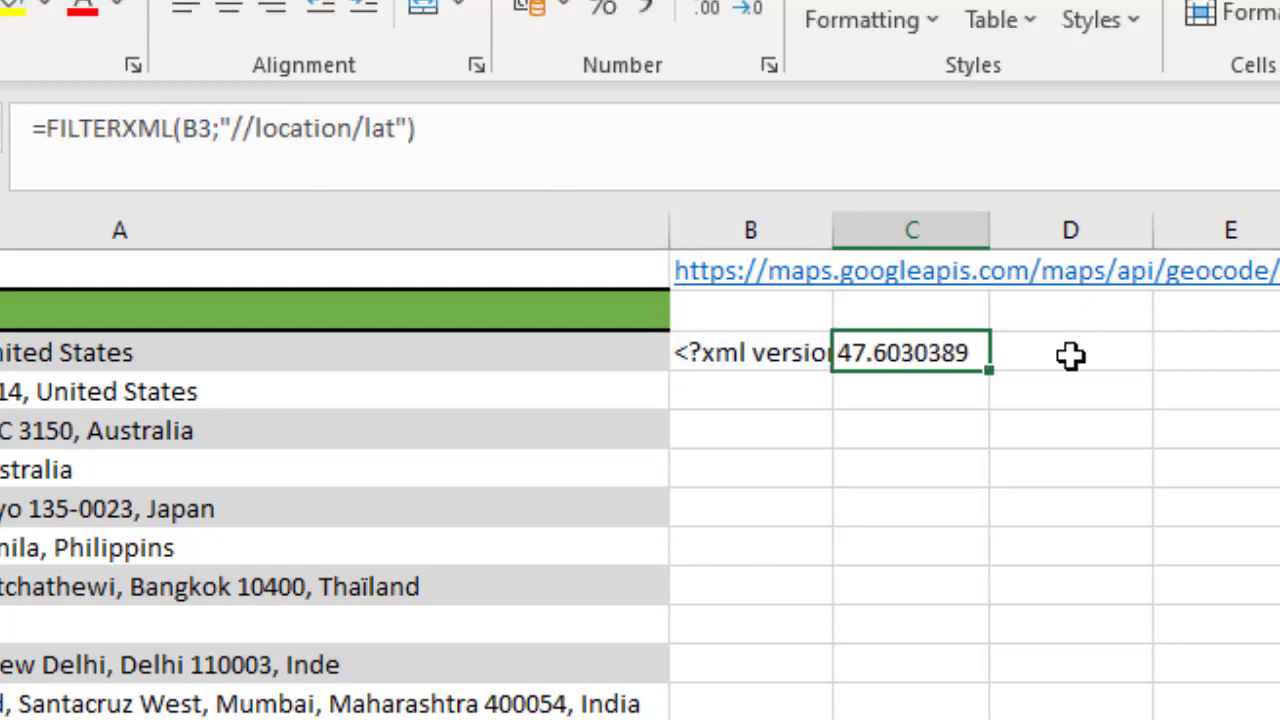
pyautogui.click(1071, 355)
pyautogui.click(623, 149)
pyautogui.hotkey('ctrl', 'v')
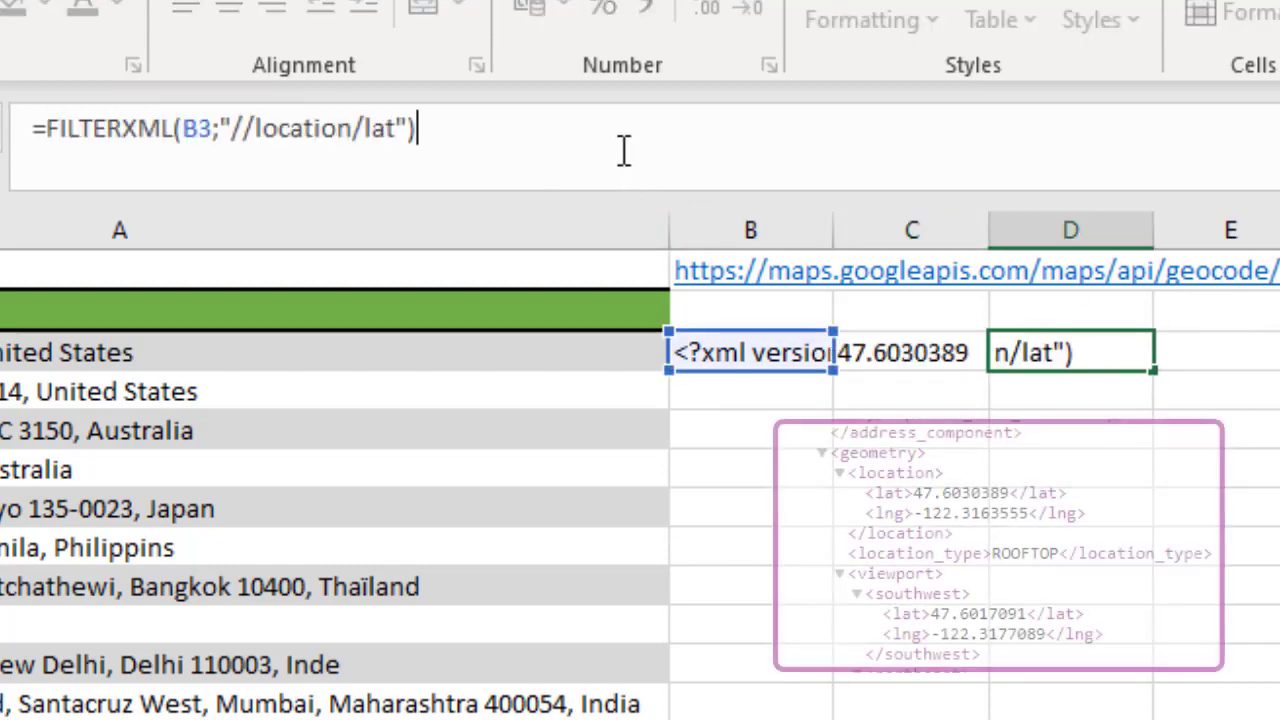
pyautogui.moveTo(397, 133); pyautogui.dragTo(382, 133)
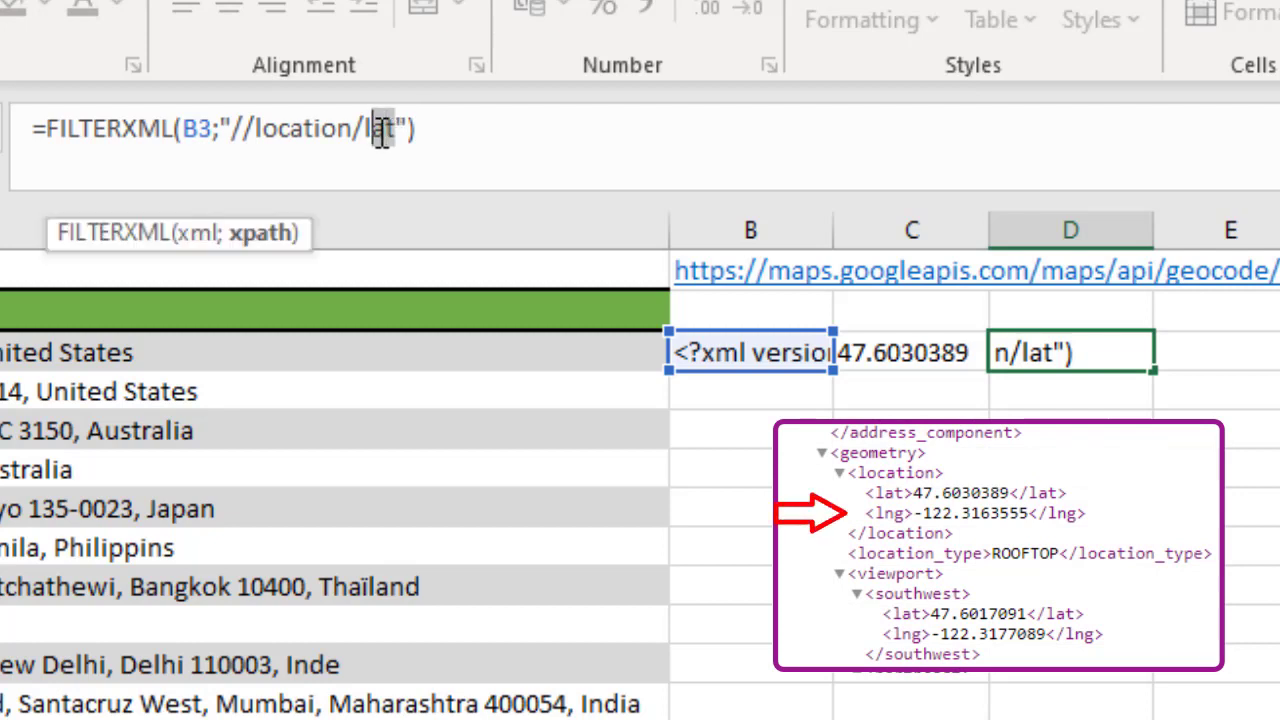
pyautogui.write('ng')
pyautogui.press('Return')
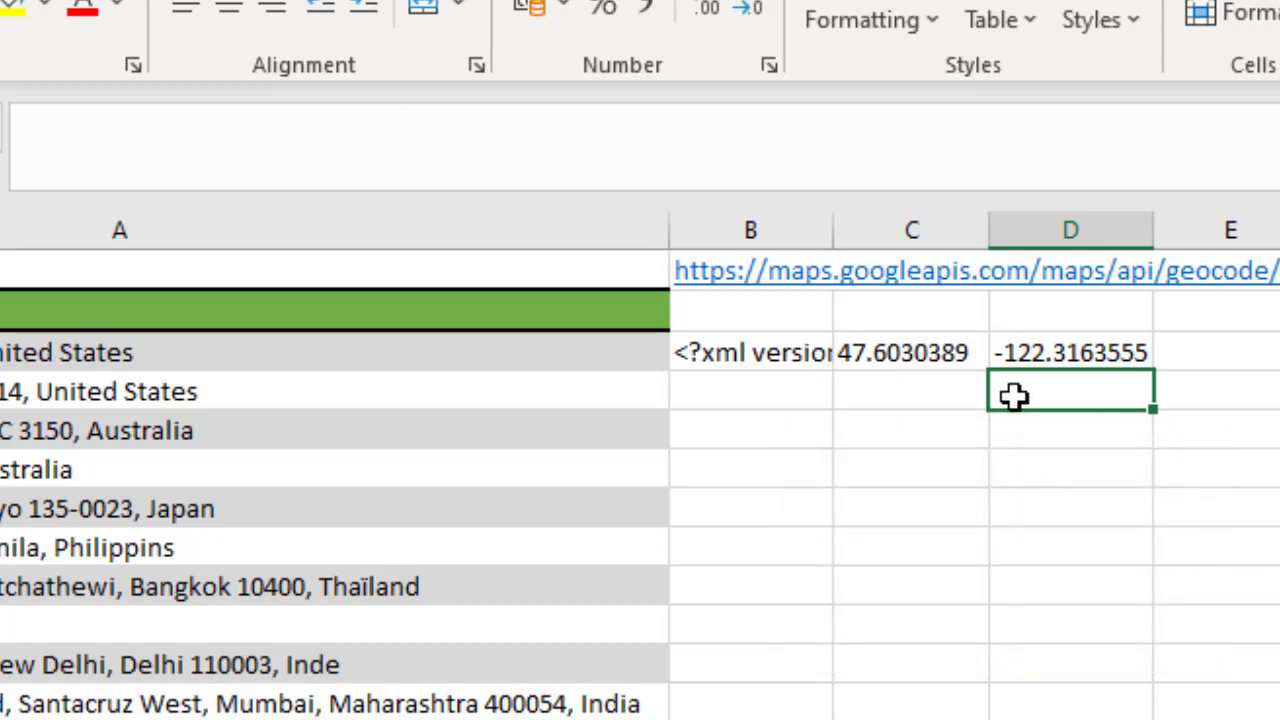
# Fill the B3:D3 XML, latitude and longitude formulas down through row 23
pyautogui.moveTo(738, 352); pyautogui.dragTo(937, 357)
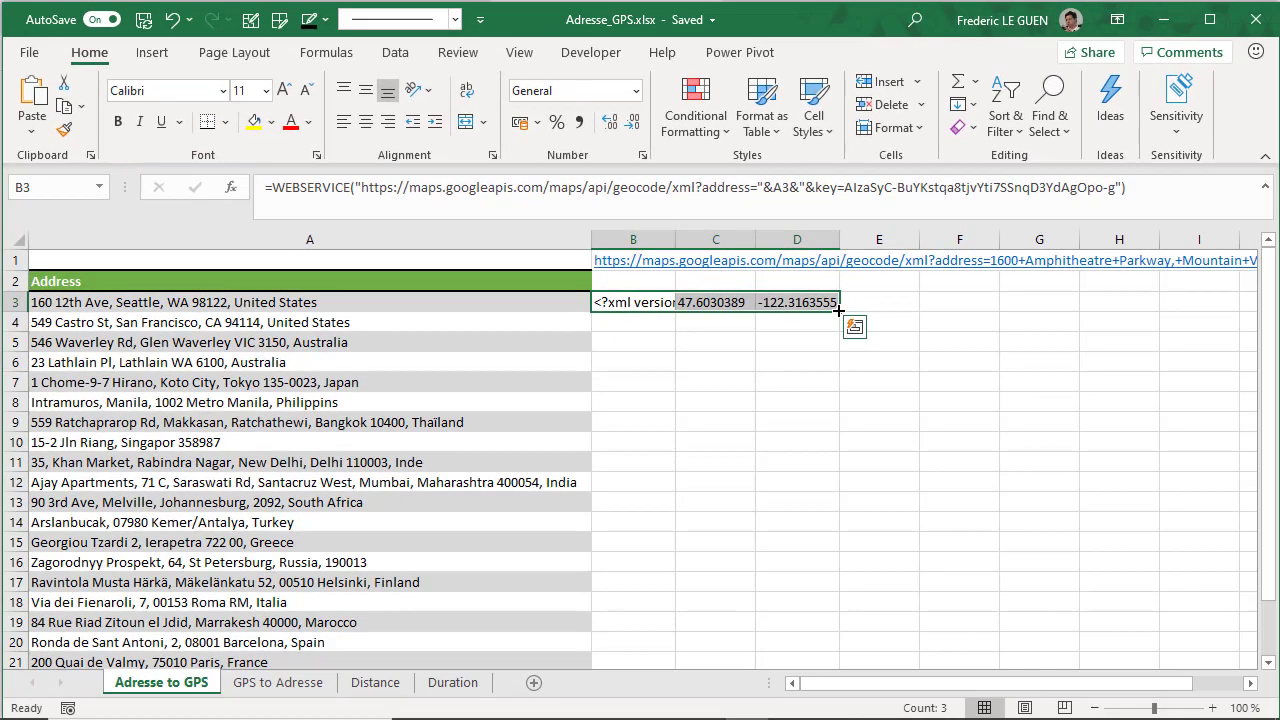
pyautogui.moveTo(838, 310); pyautogui.dragTo(840, 648)
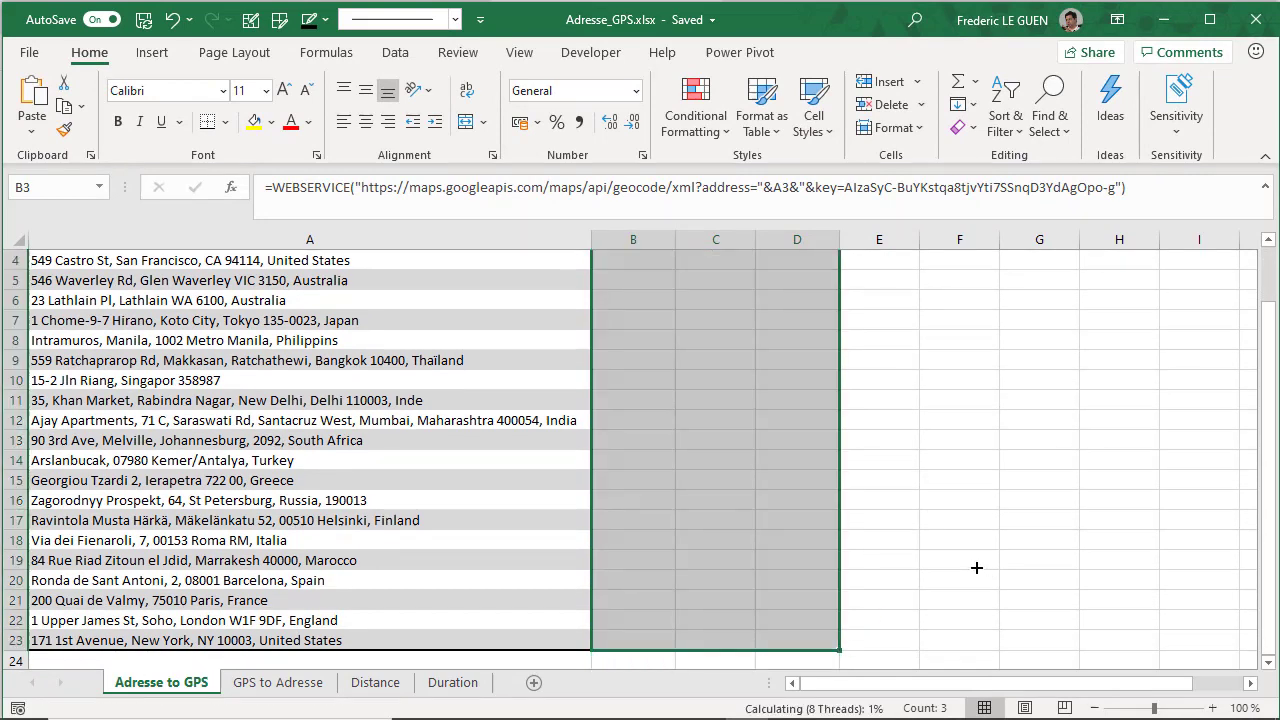
pyautogui.scroll(1, 928, 541)
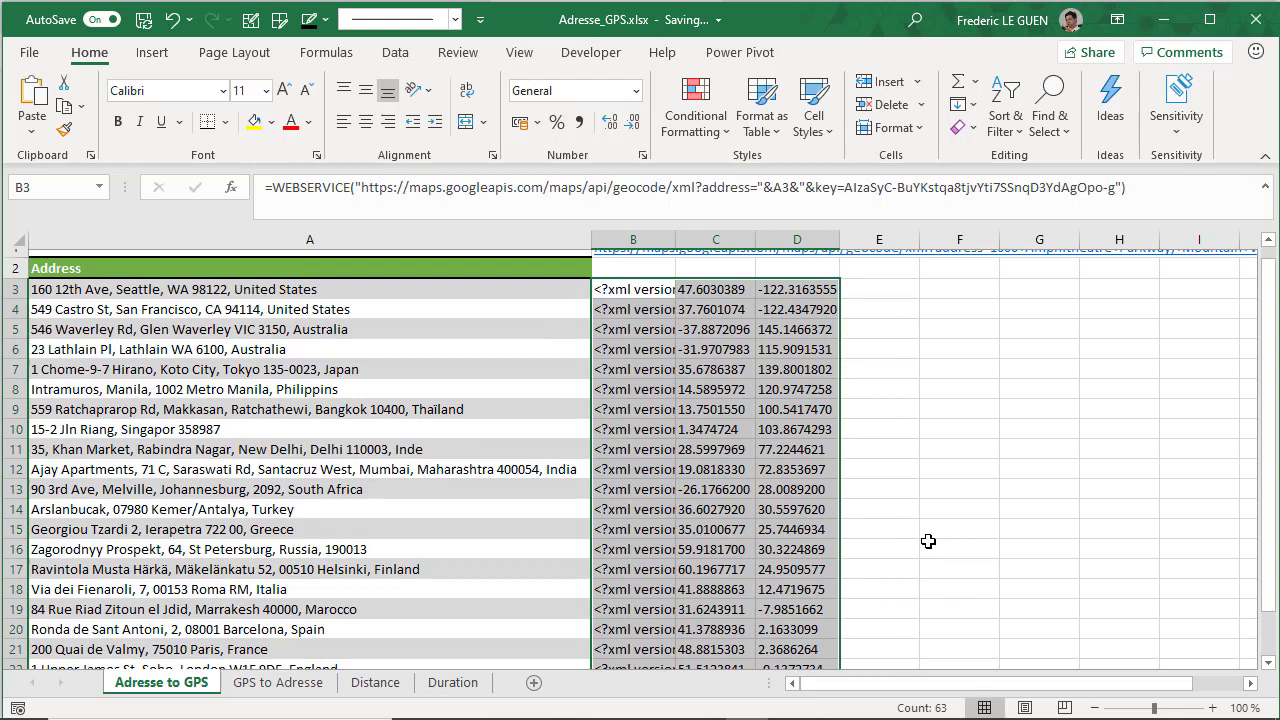